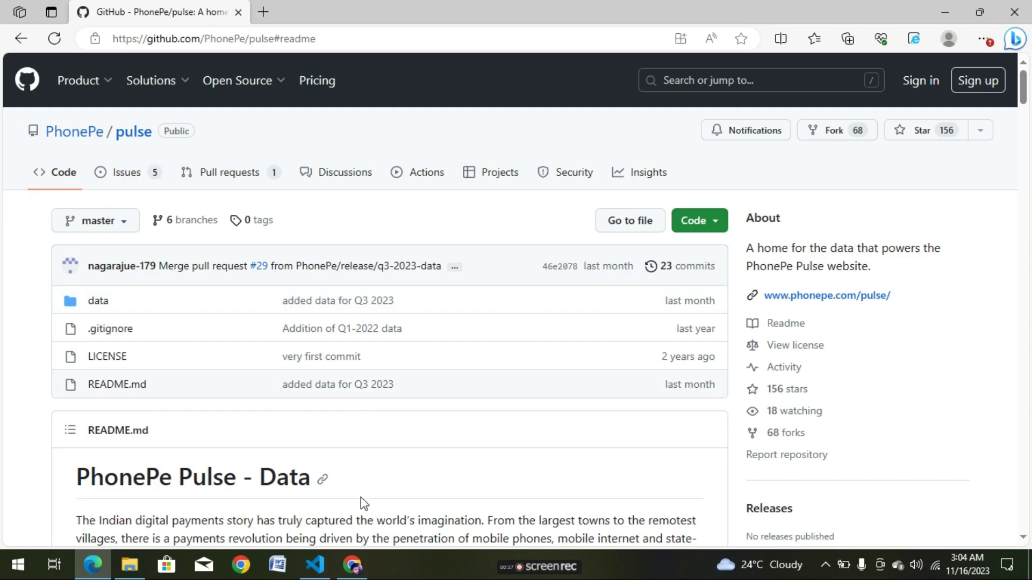
Leave the PhonePe pulse GitHub page in Edge for a new Chrome tab.
click(353, 568)
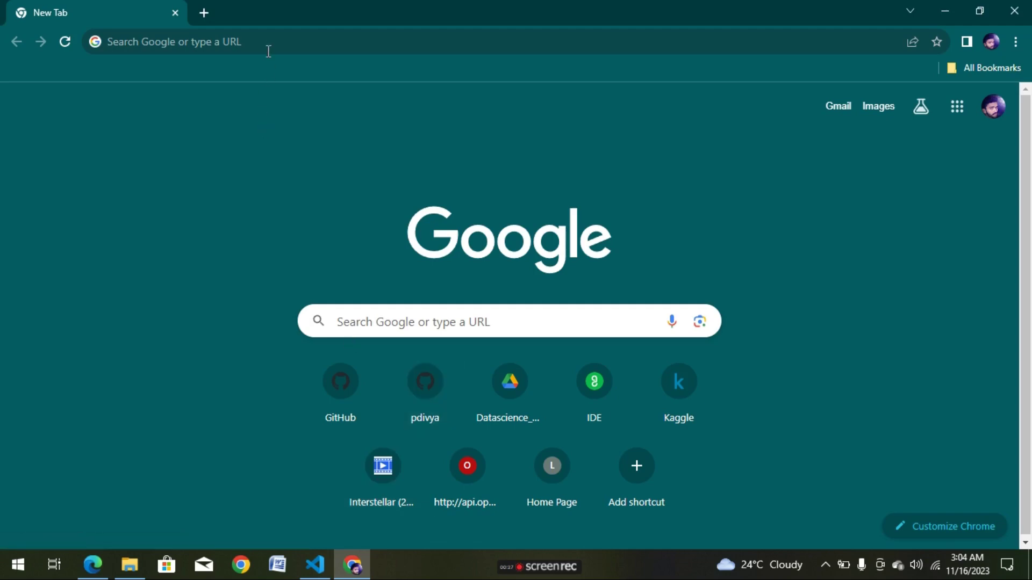
Search 'git download' and download the 64-bit Git-2.42.0.2 Windows installer from git-scm.com.
click(270, 46)
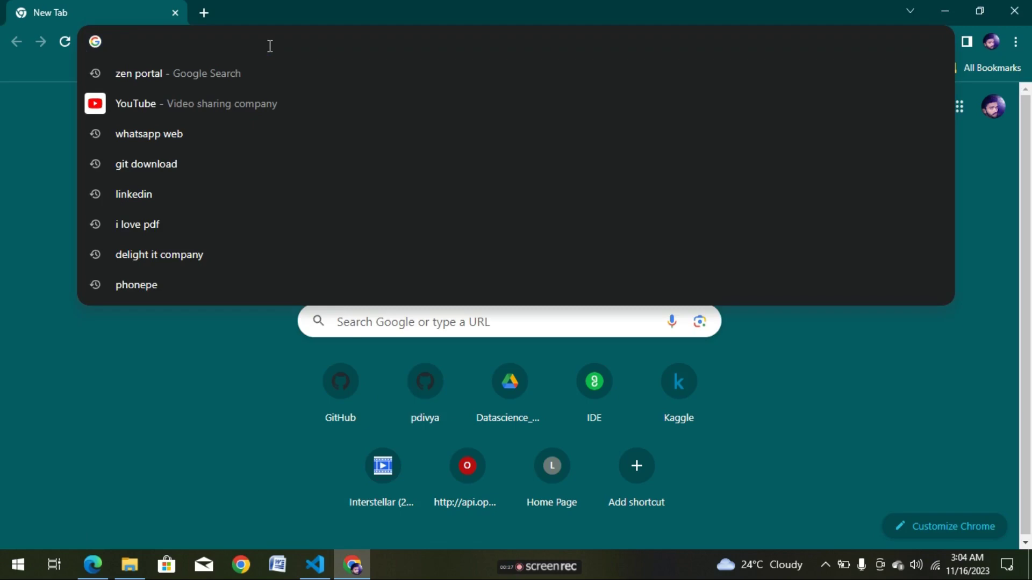
text(git download)
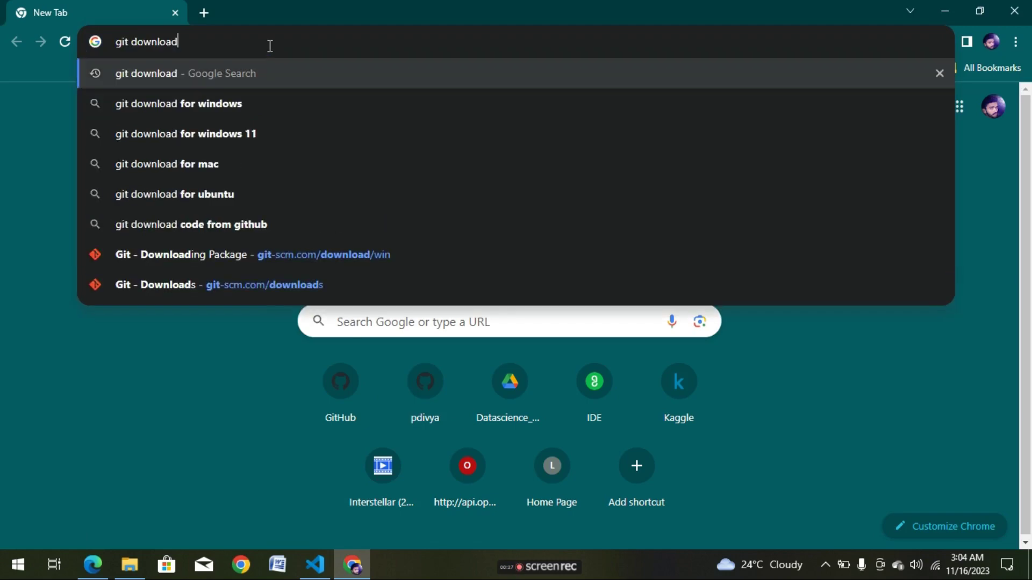
key(Return)
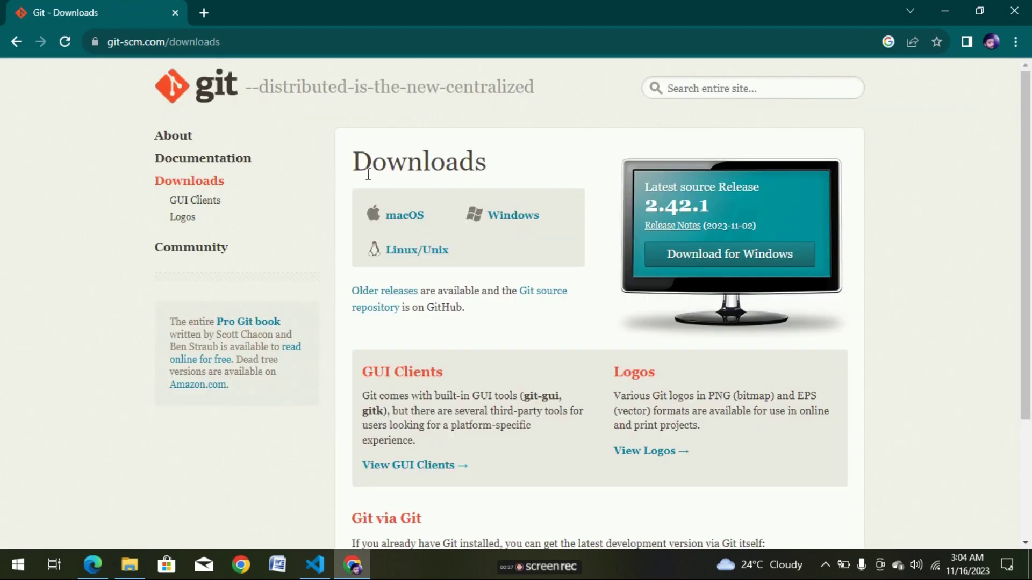
click(518, 219)
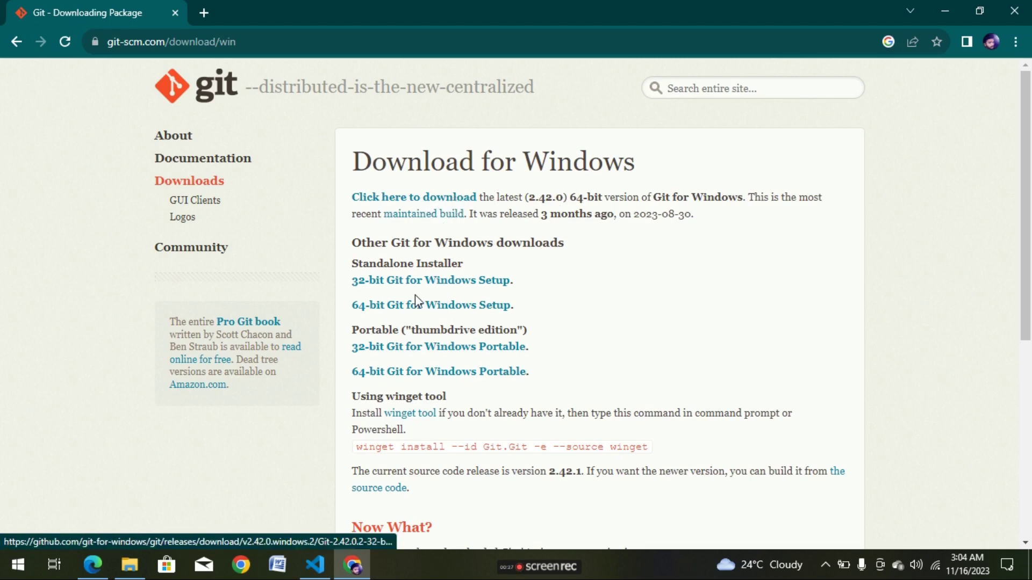
click(413, 203)
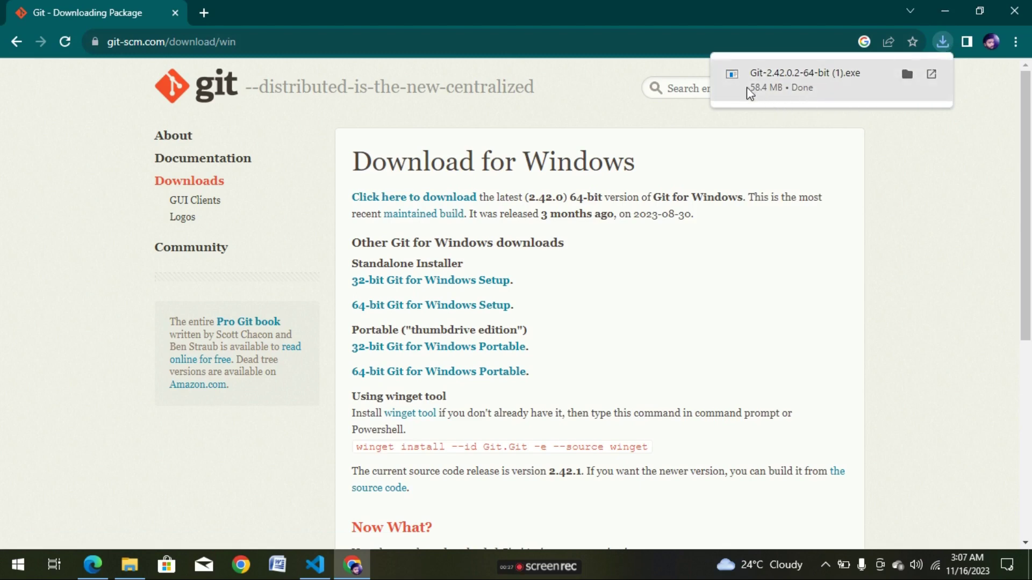
Locate Git-2.42.0.2-64-bit (1).exe in the Downloads folder and launch its setup wizard.
click(837, 78)
click(907, 75)
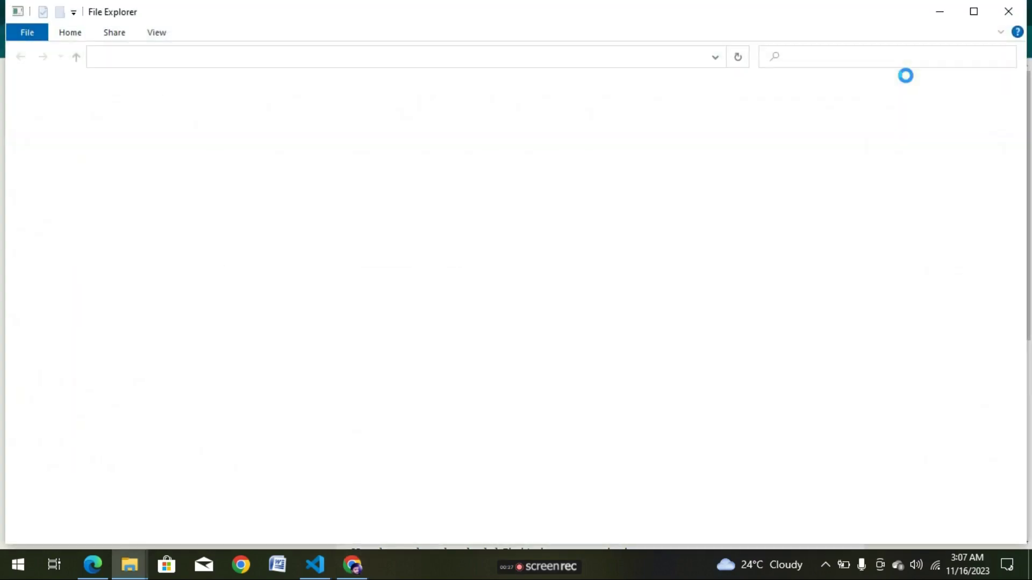
click(444, 120)
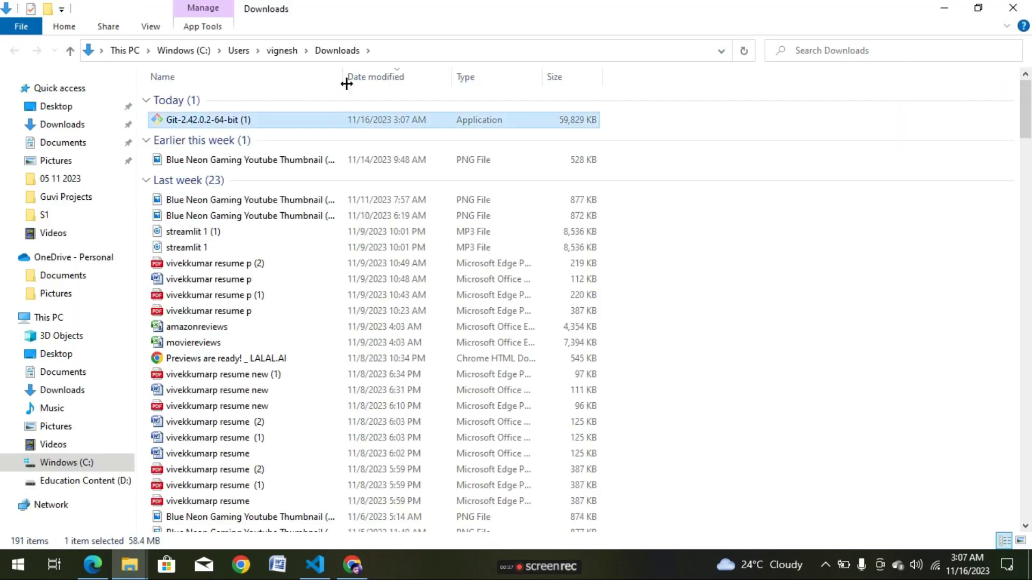
double_click(357, 116)
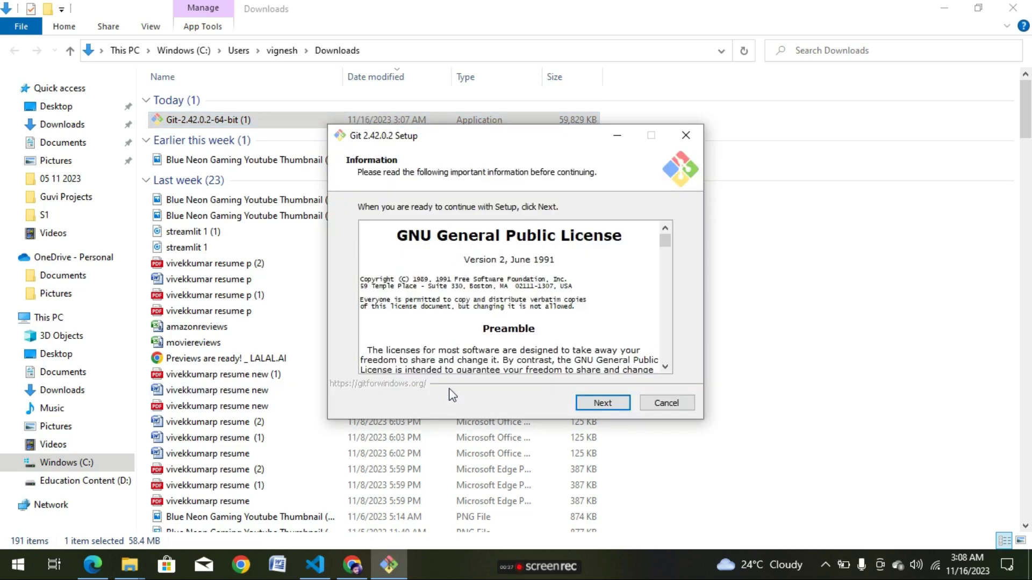
Accept the license, install into the existing Git folder, and include the desktop icon.
click(609, 404)
click(609, 405)
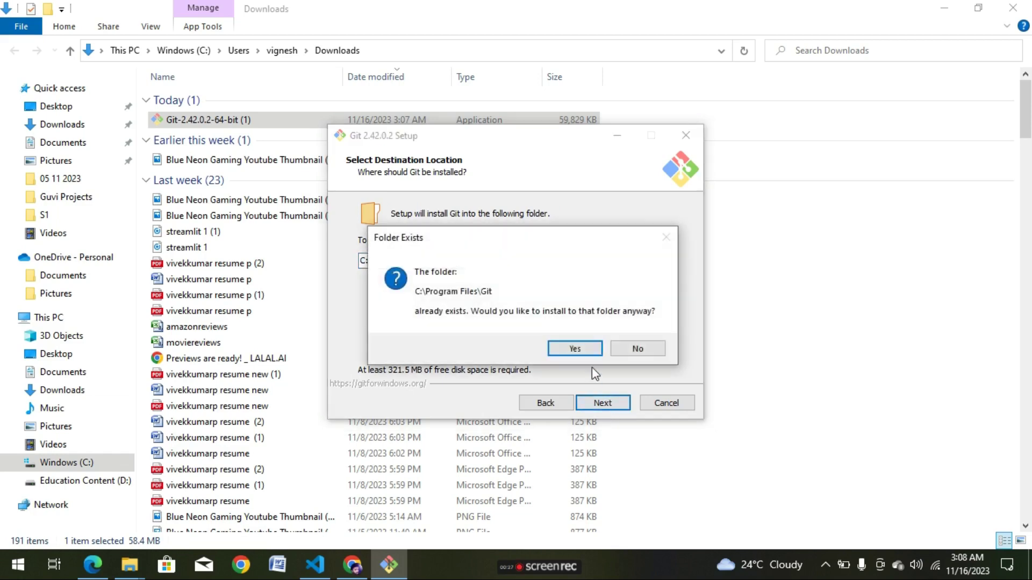
click(575, 349)
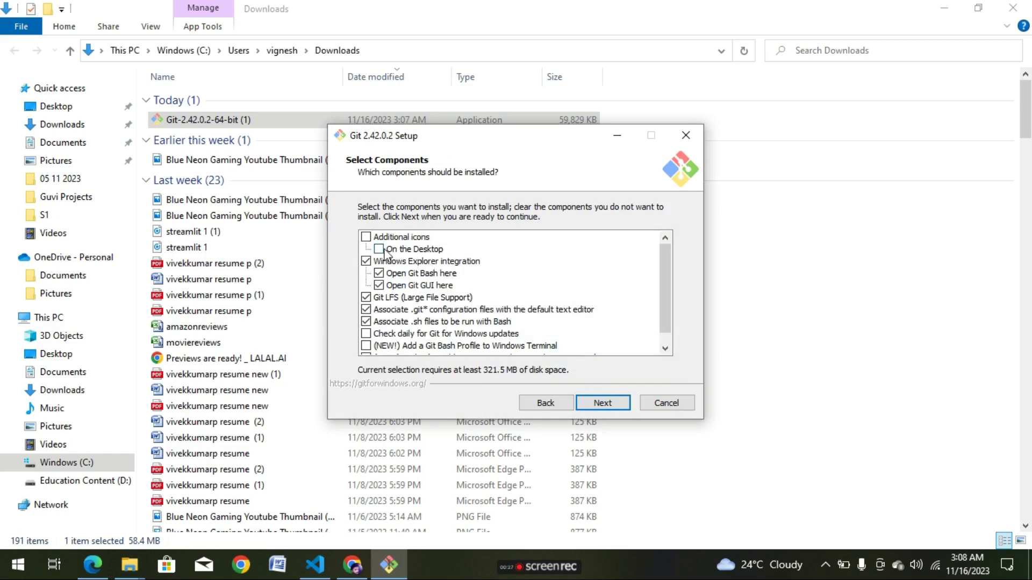
click(366, 237)
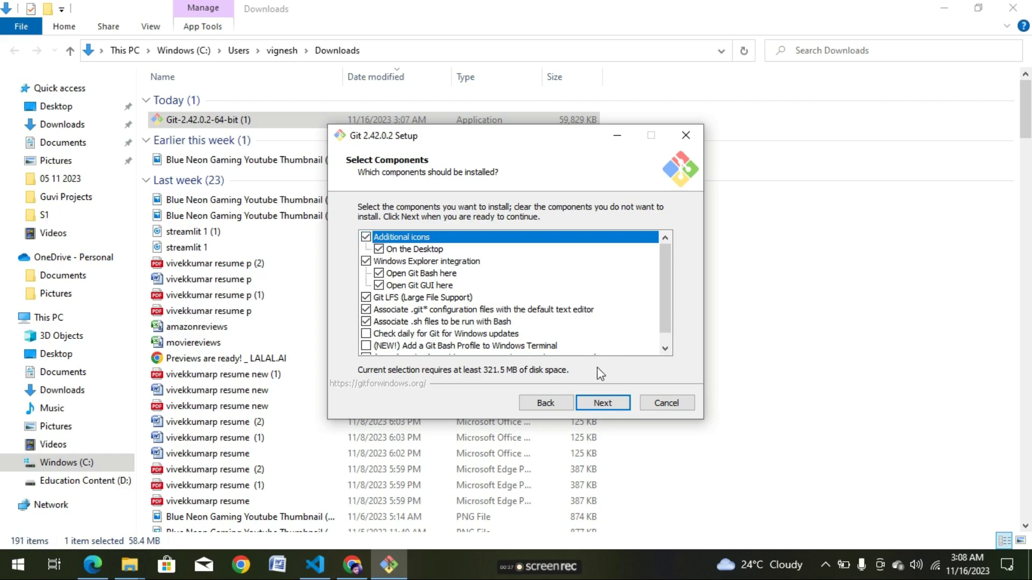
Keep every remaining setup option at its default and install Git 2.42.0.2.
click(602, 405)
click(601, 404)
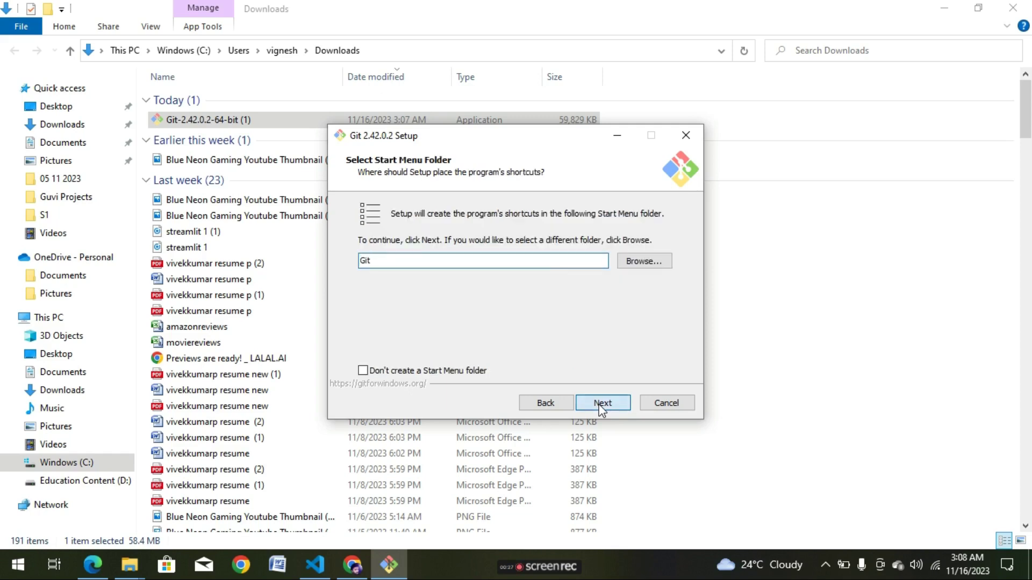
click(602, 404)
click(602, 404)
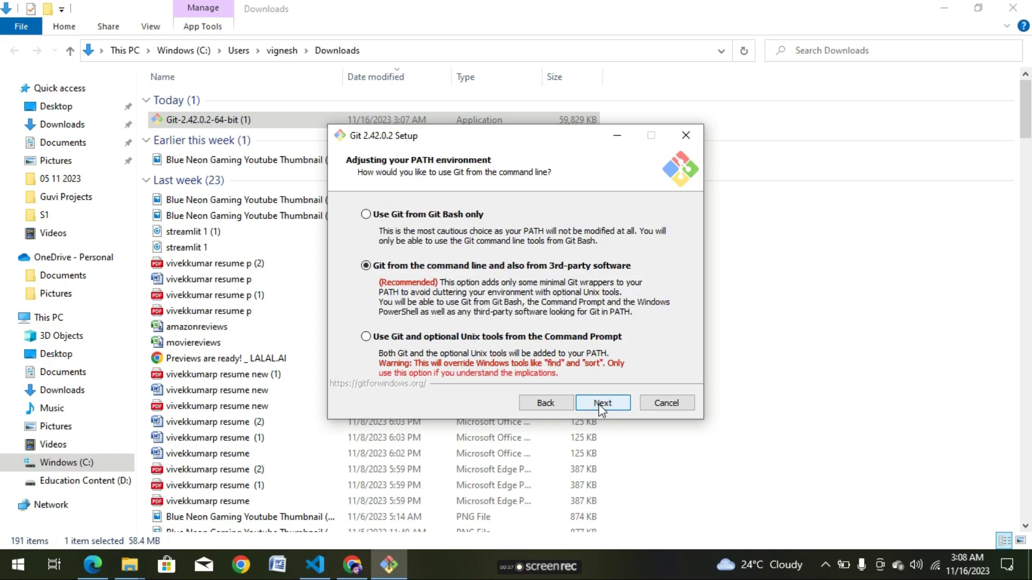
click(601, 404)
click(602, 404)
click(601, 404)
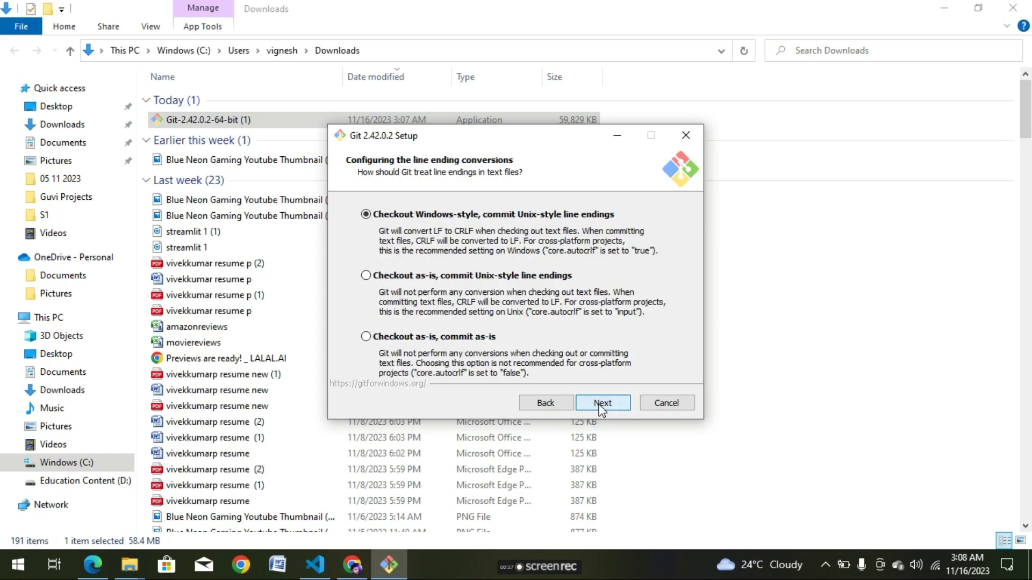
click(602, 404)
click(602, 404)
click(601, 404)
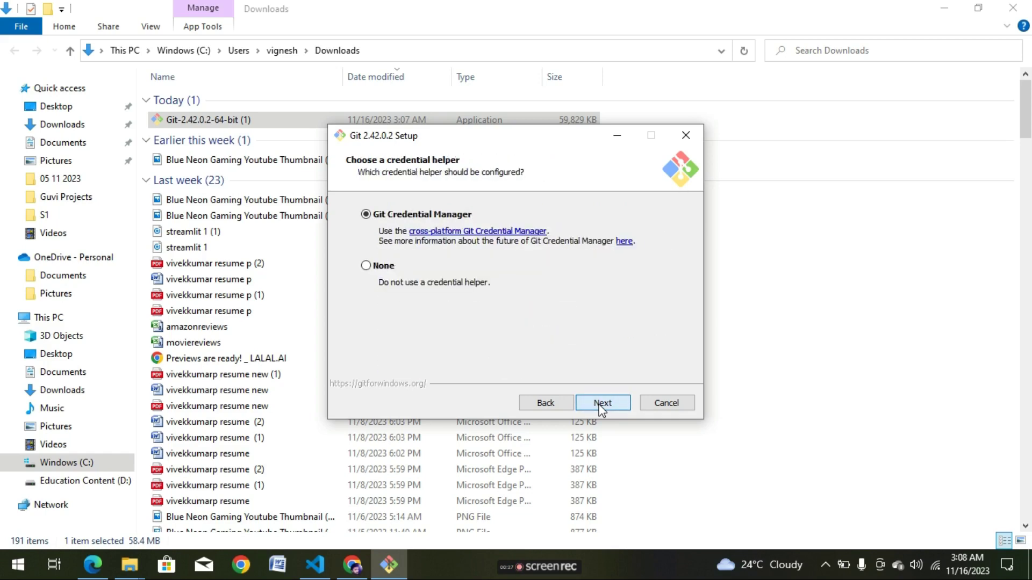
click(601, 405)
click(601, 404)
click(601, 404)
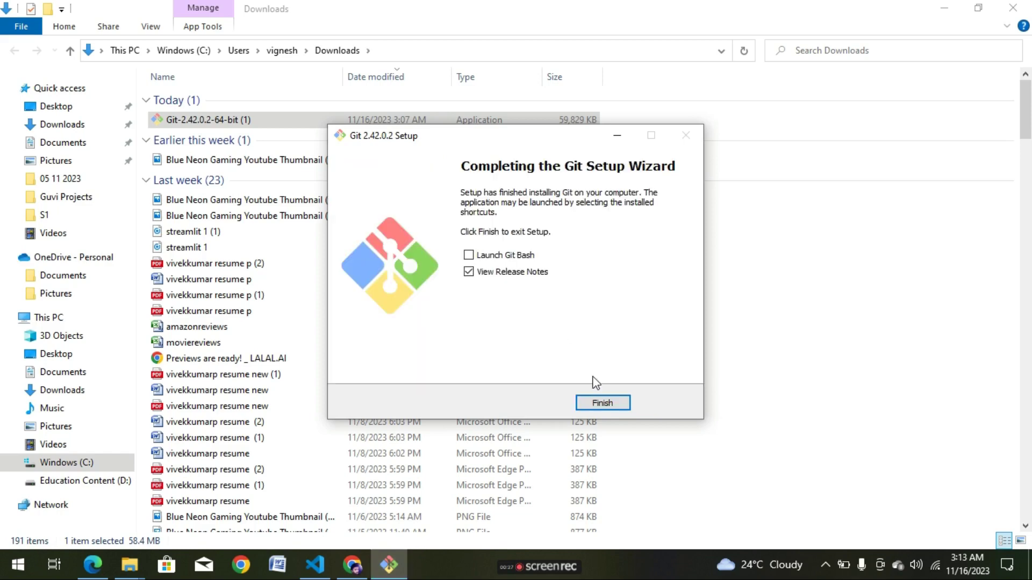
Finish Git setup, close the ReleaseNotes.html tab, and return to the desktop.
click(618, 410)
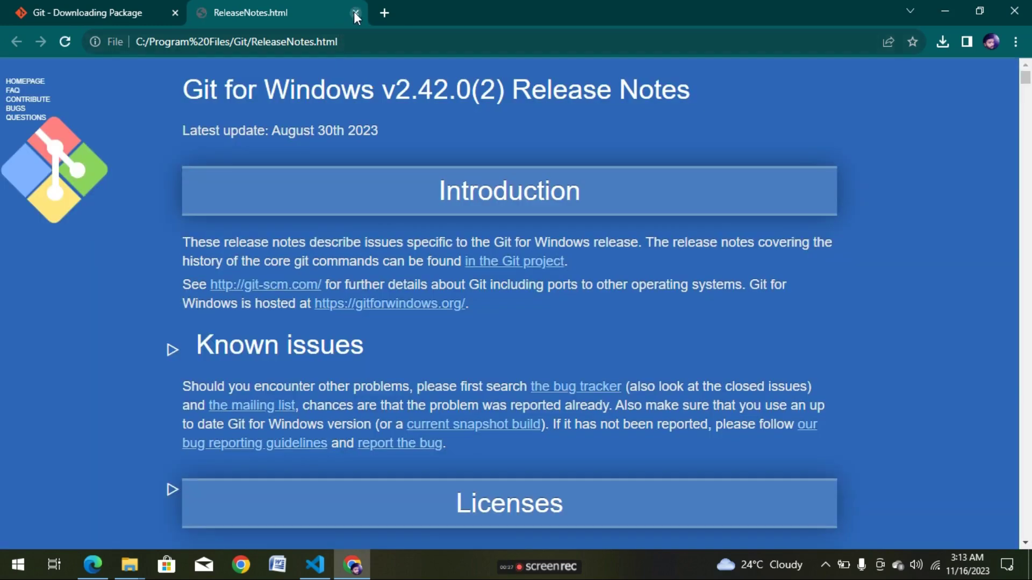
click(355, 13)
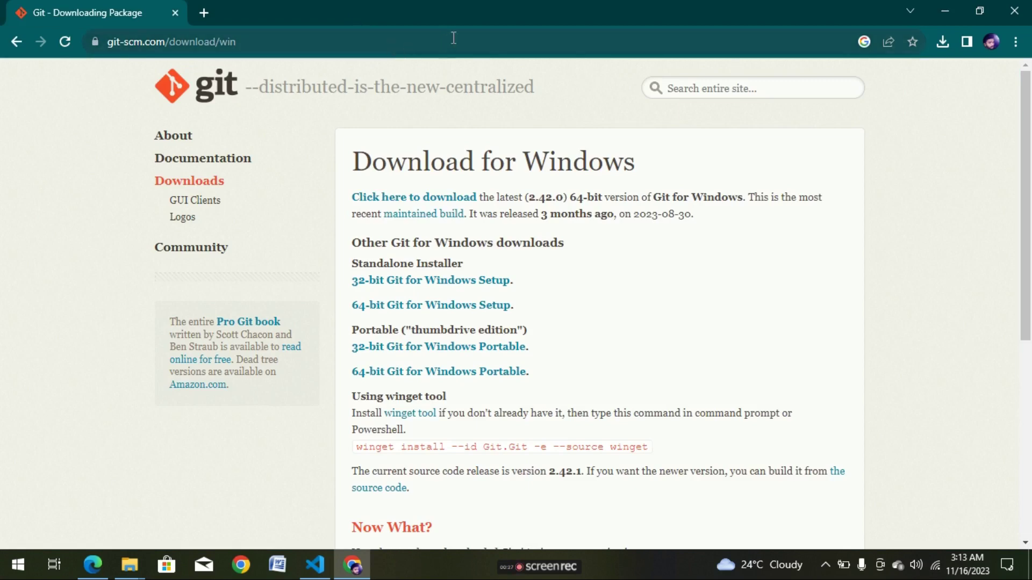
key(alt+Tab)
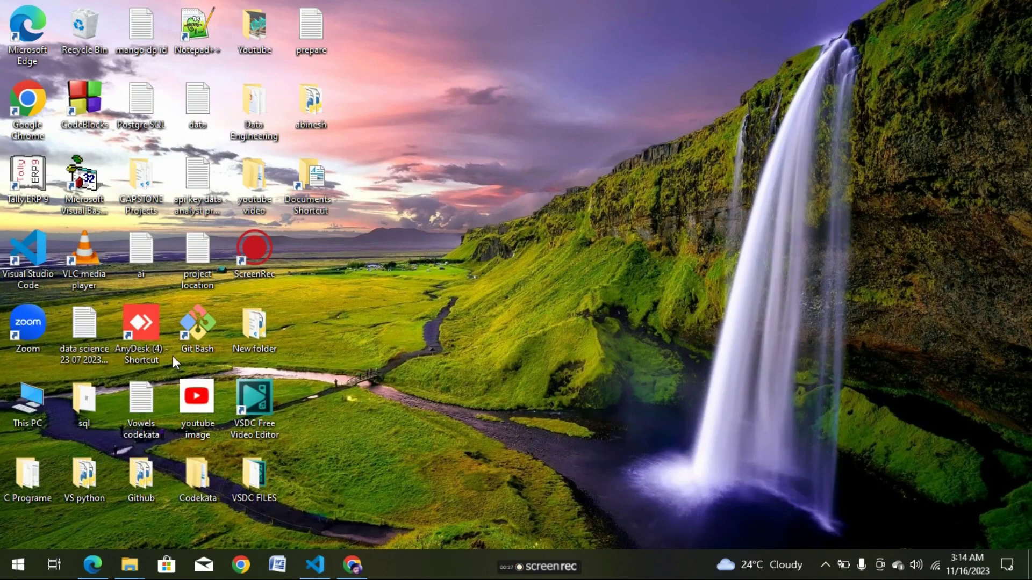
Launch Command Prompt from a Start-menu search for cmd and maximize it.
click(18, 565)
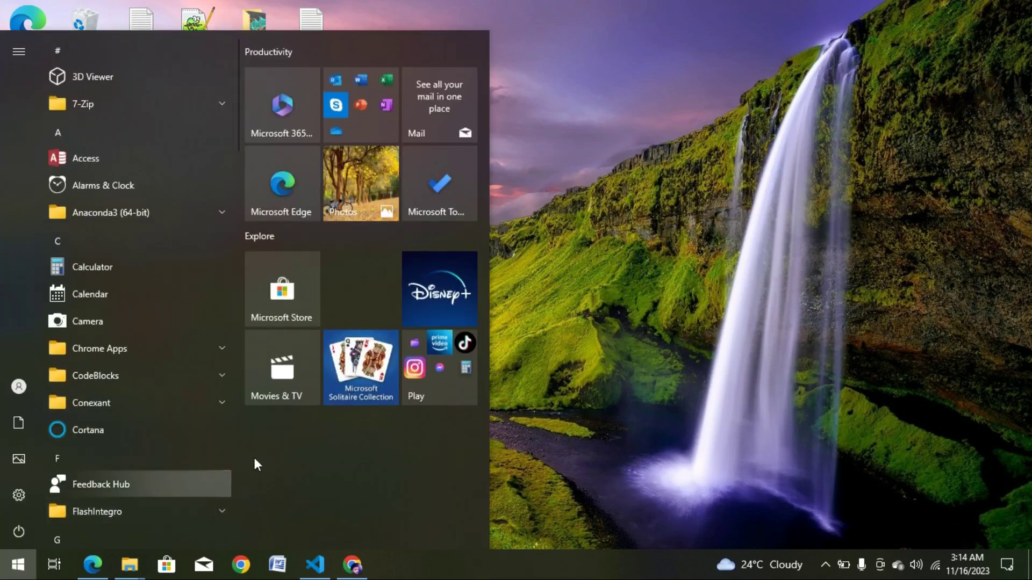
text(cmd)
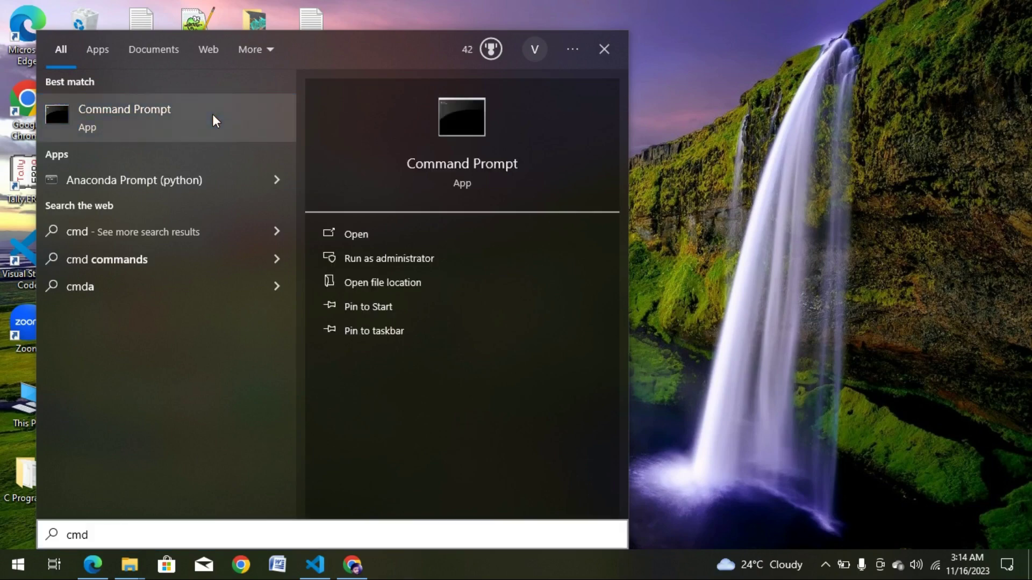
click(213, 115)
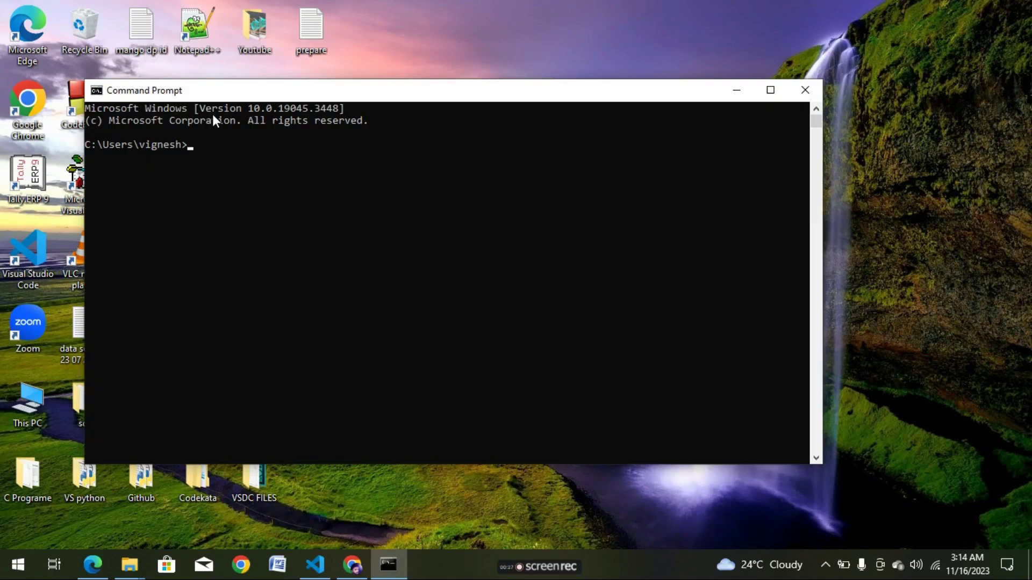
click(770, 90)
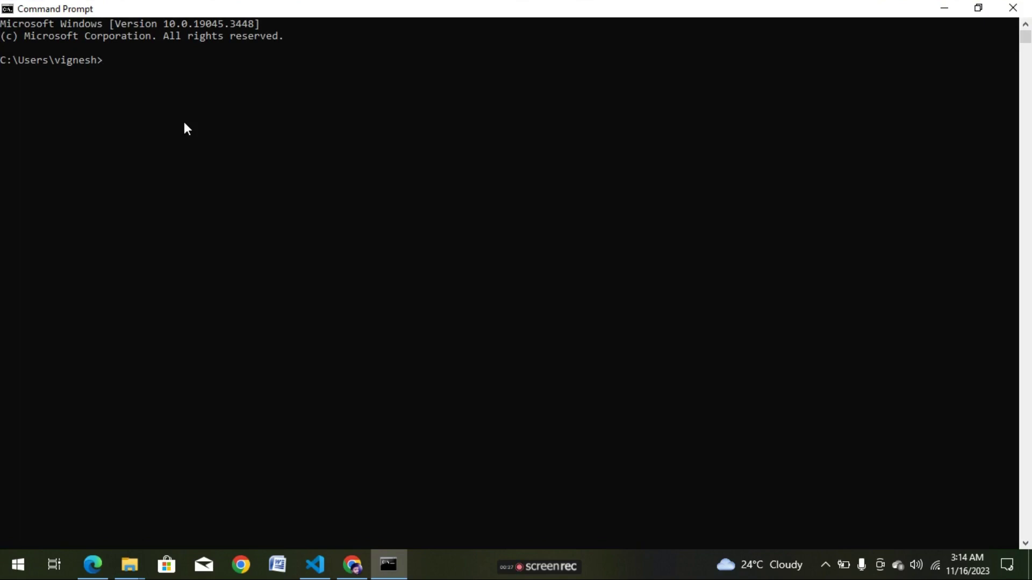
Run git to confirm it is installed, then restore, raise and enlarge the console window.
text(git)
key(Return)
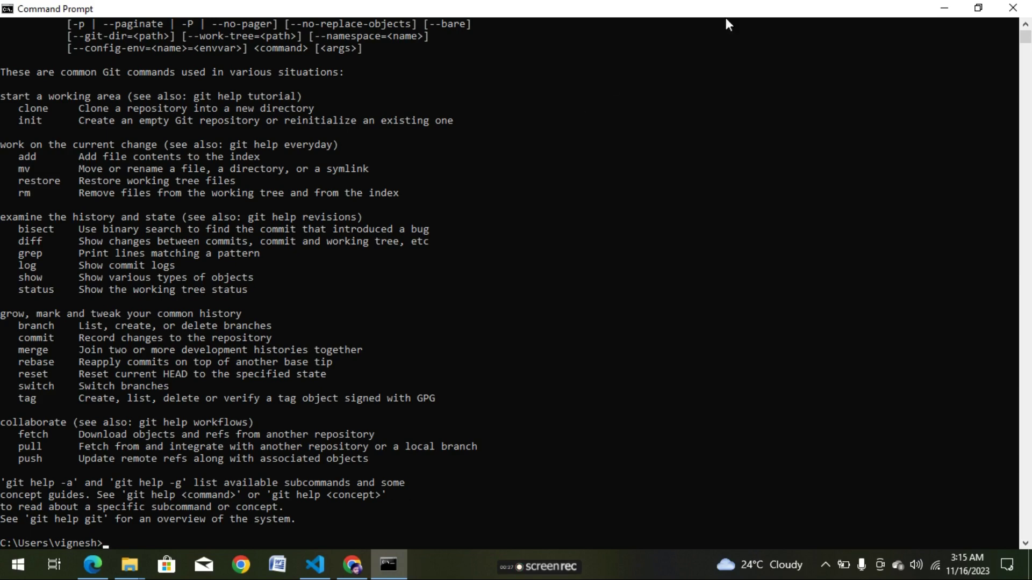
click(977, 9)
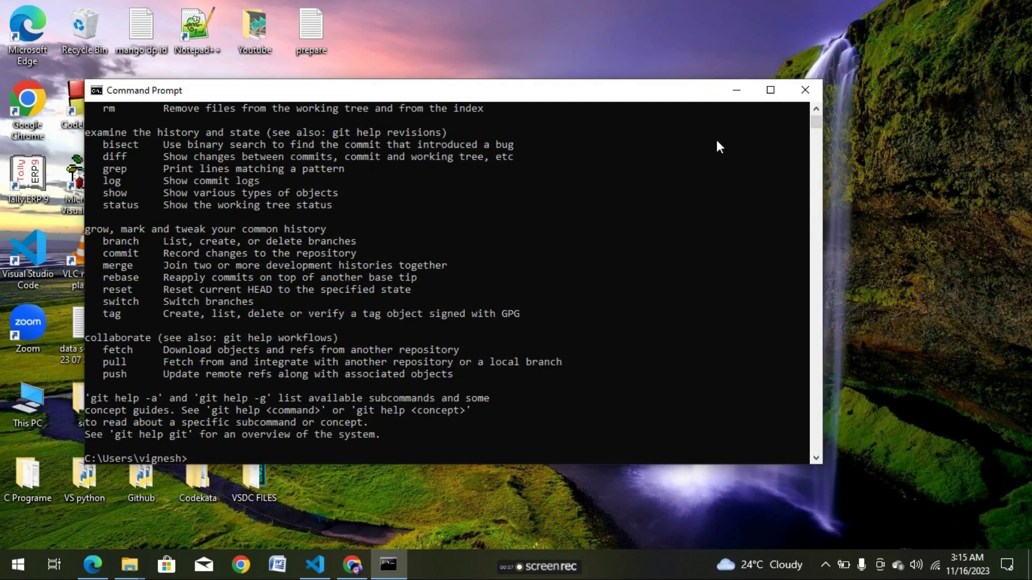
drag(624, 92, 619, 33)
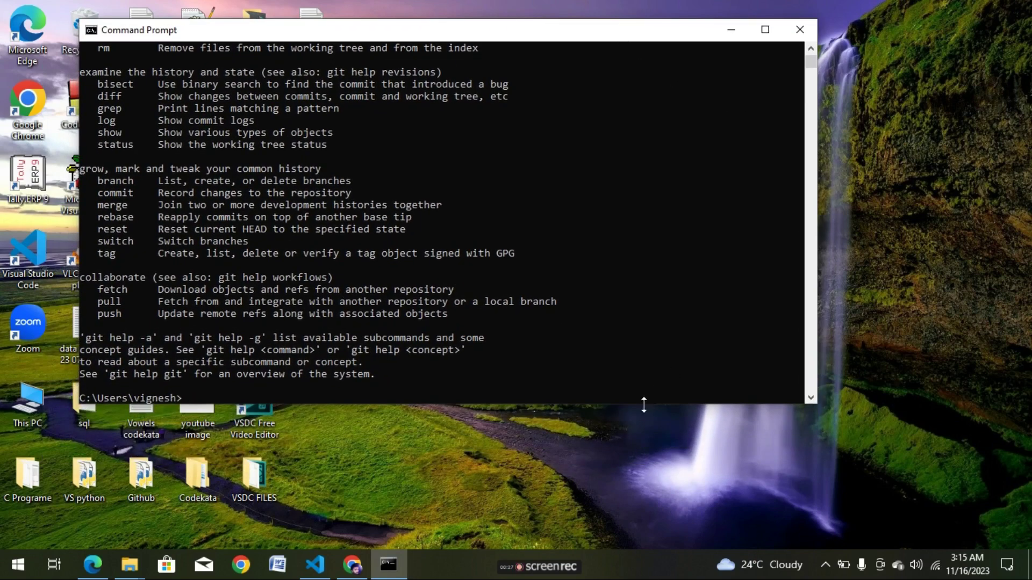
drag(645, 422, 650, 540)
drag(630, 33, 640, 21)
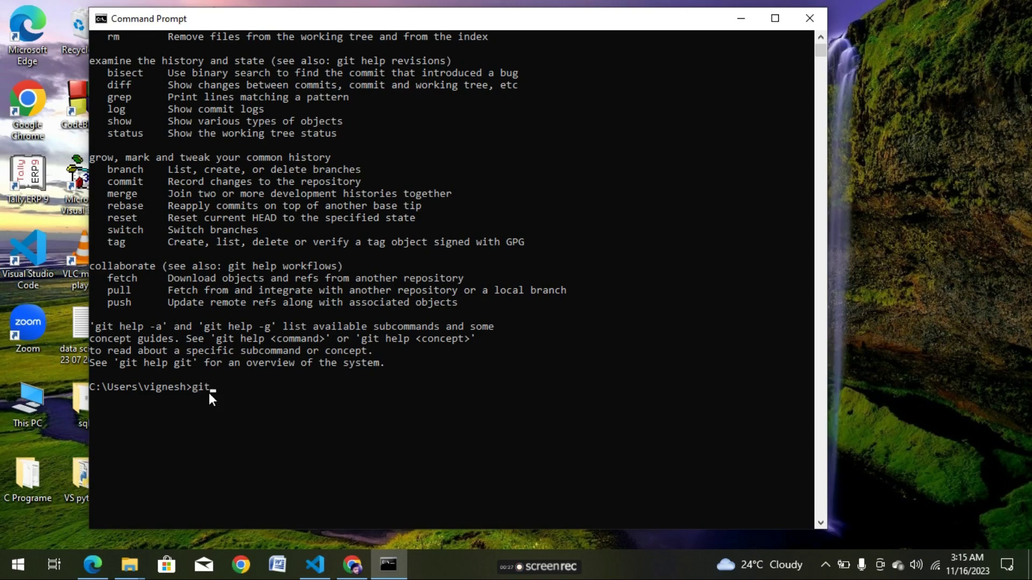
Write git config --global user.name with the GitHub account's username in quotes.
text(nfig --global user.name)
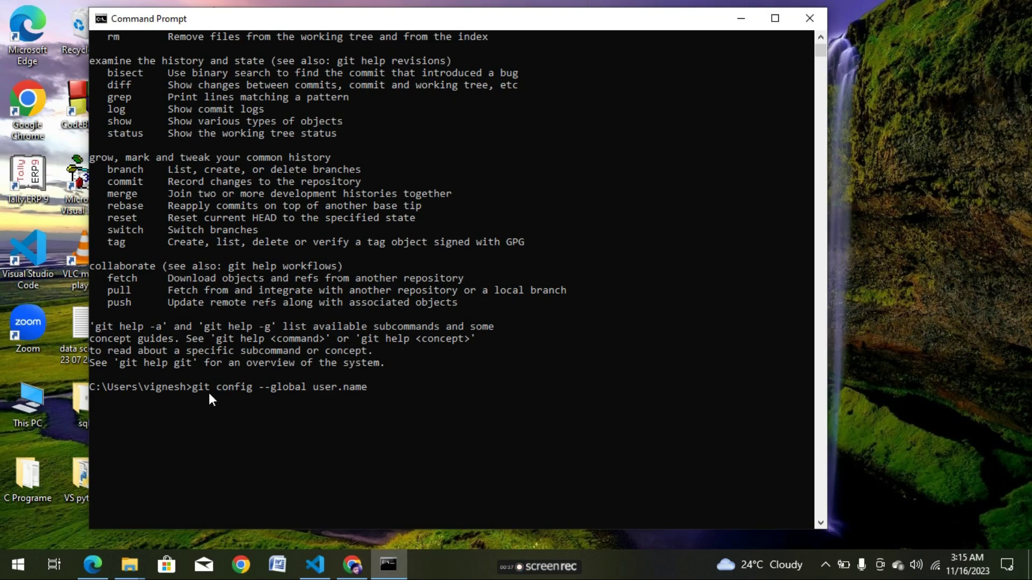
text( "")
text(data)
text(scienc)
text(etamil)
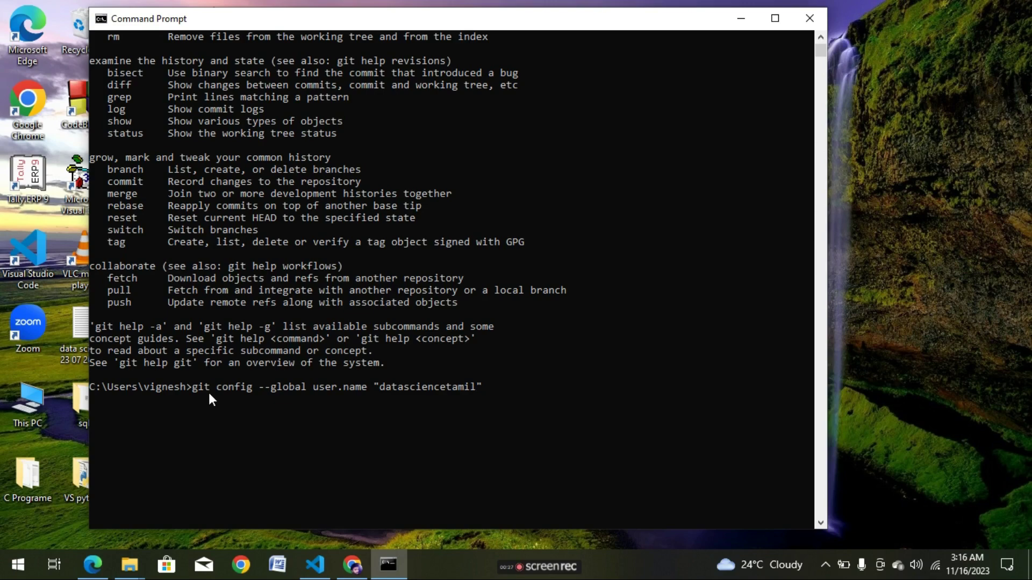
click(352, 564)
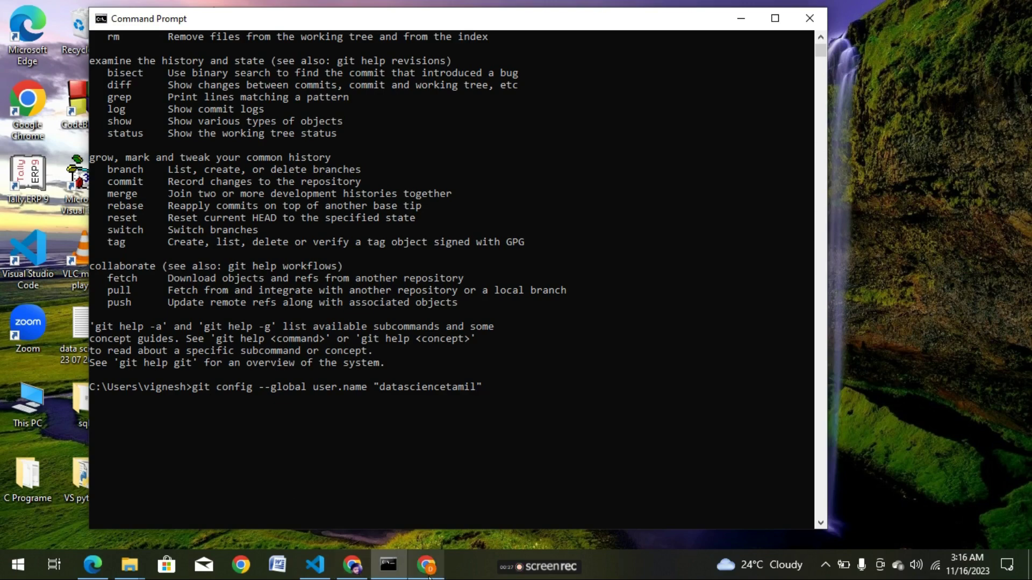
Search Google for github and open the GitHub dashboard at github.com.
click(429, 577)
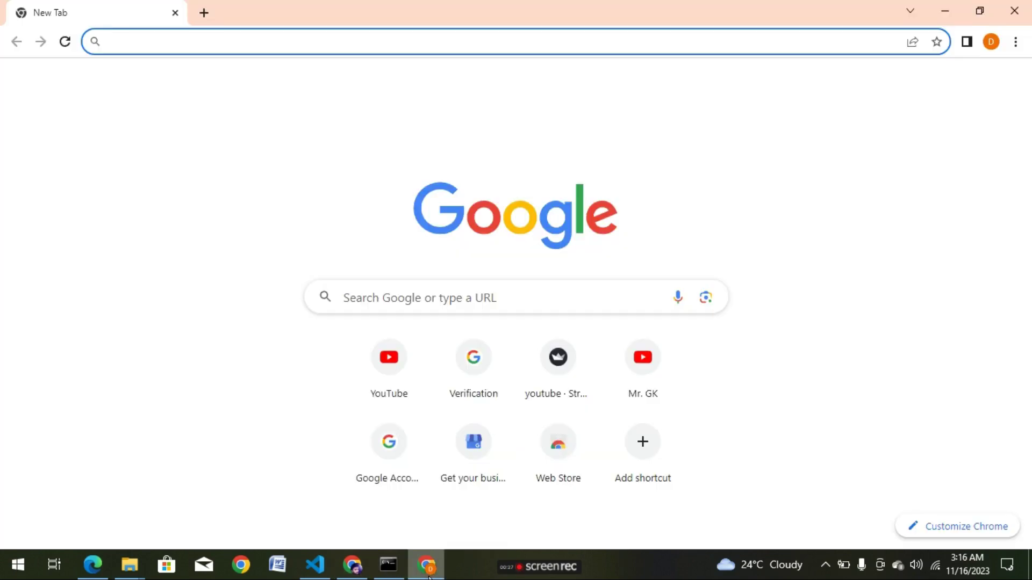
click(456, 297)
text(github)
click(437, 327)
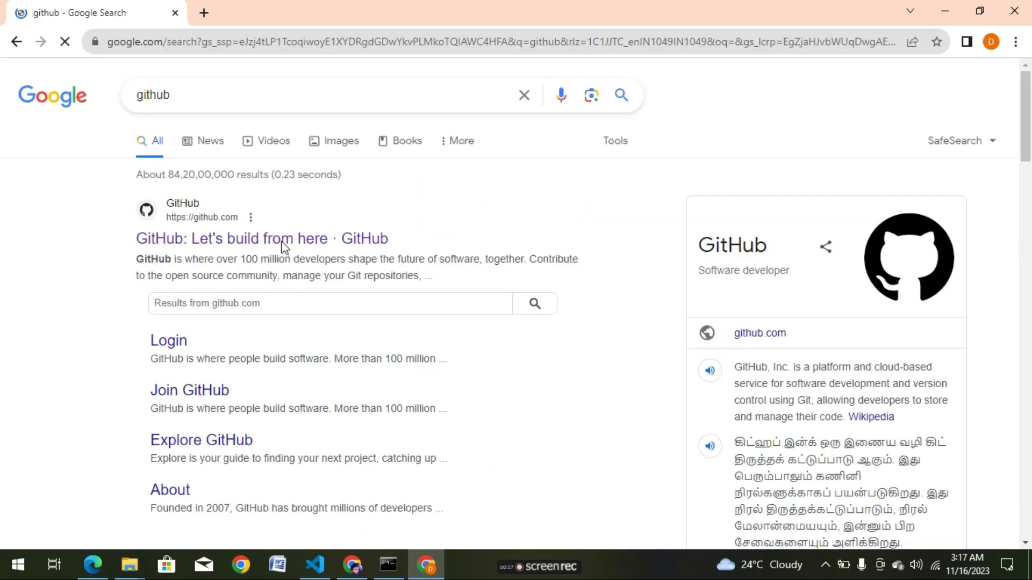
click(279, 240)
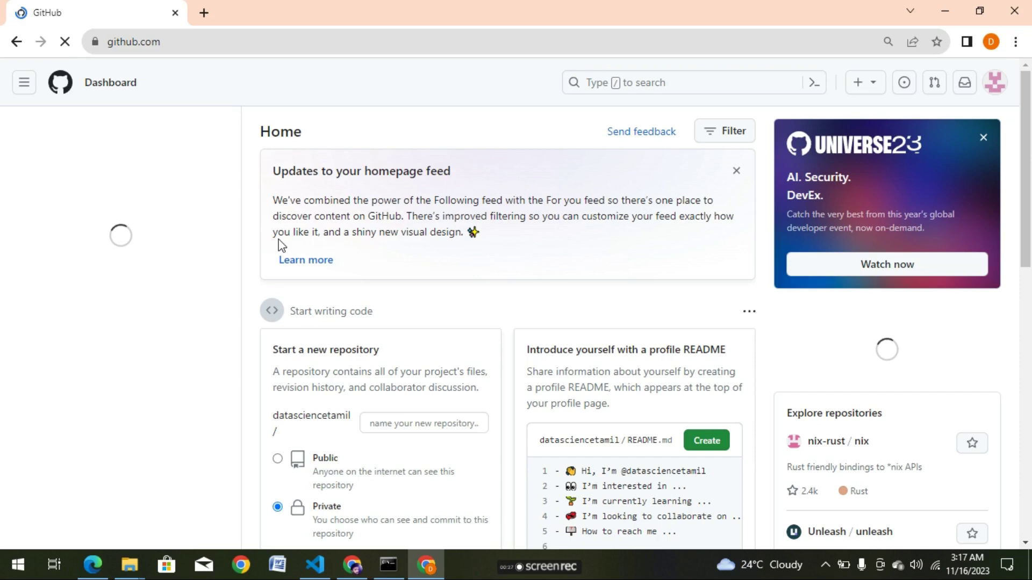
Open the GitHub profile page and select the account username shown under the profile name.
click(996, 86)
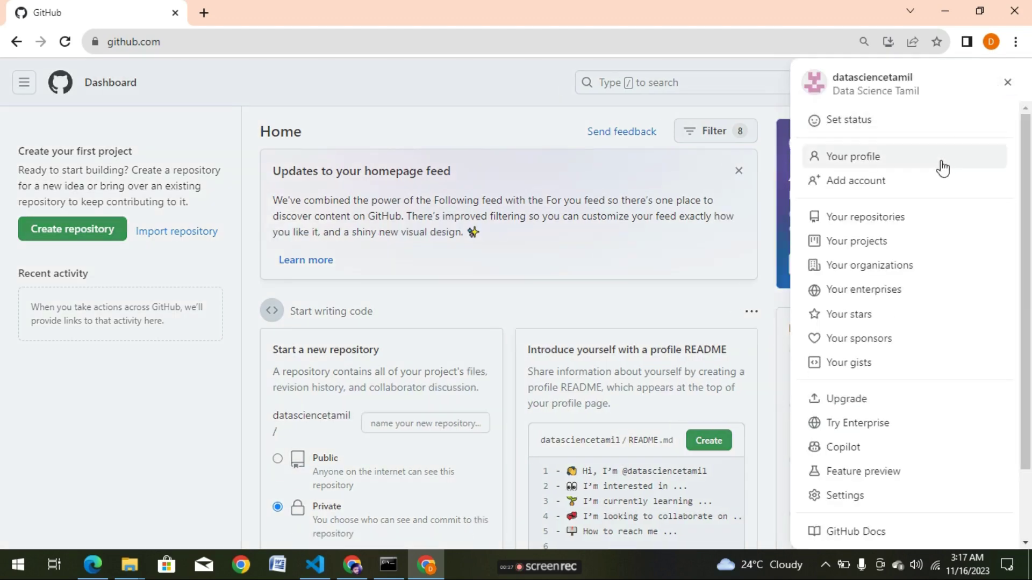
click(941, 163)
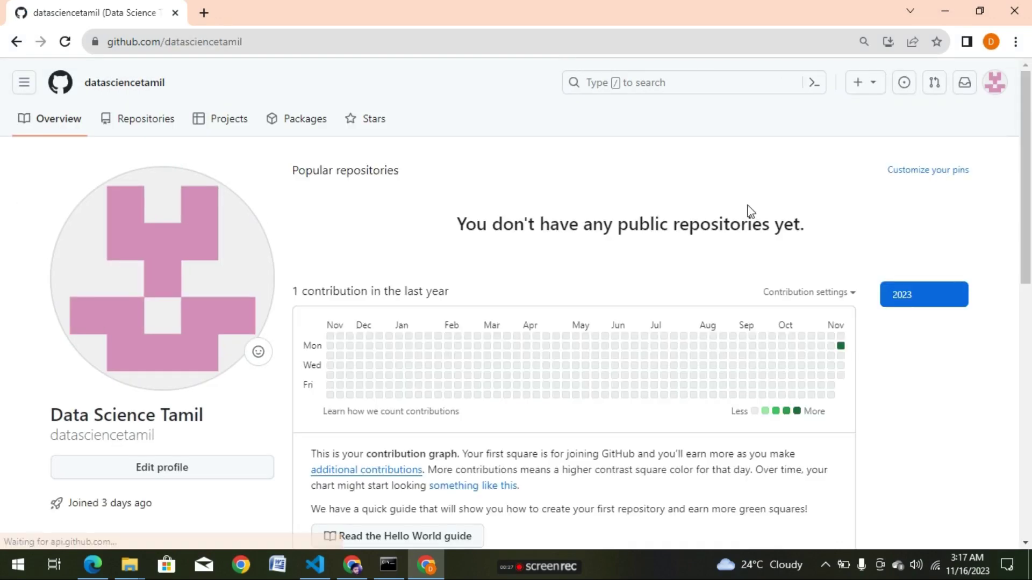
drag(1027, 185, 1029, 231)
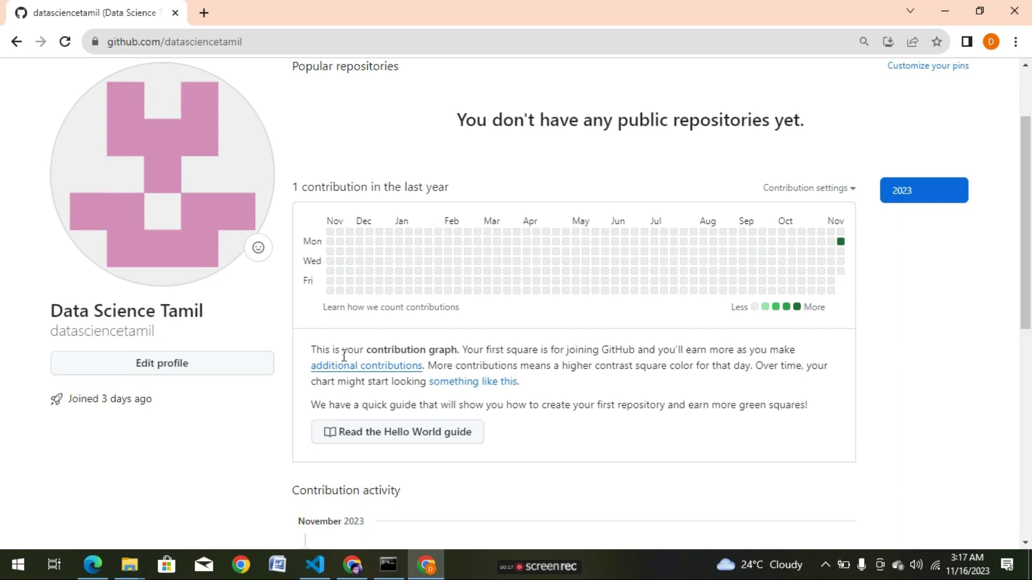
drag(156, 339, 49, 334)
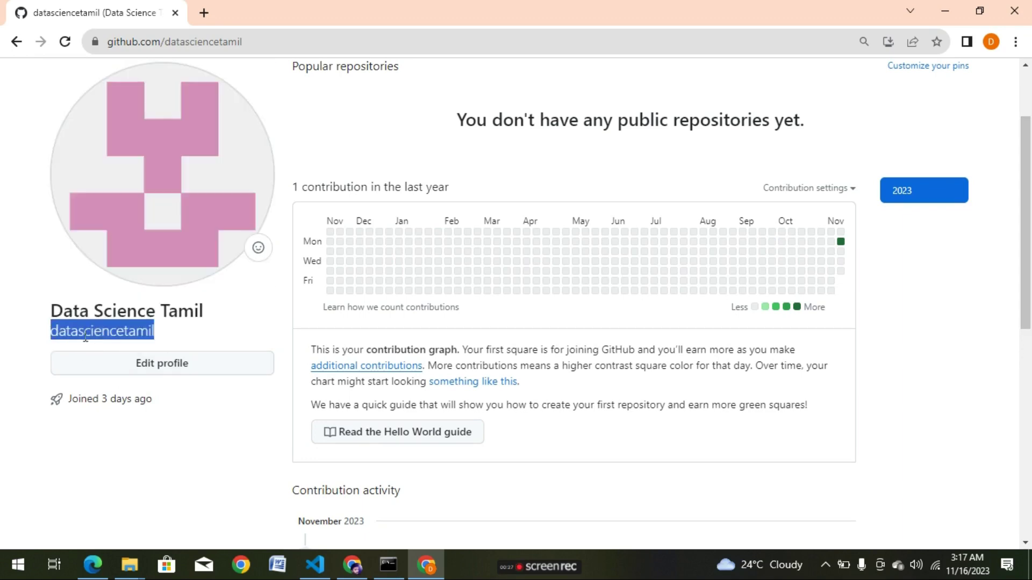
click(177, 340)
drag(163, 339, 51, 334)
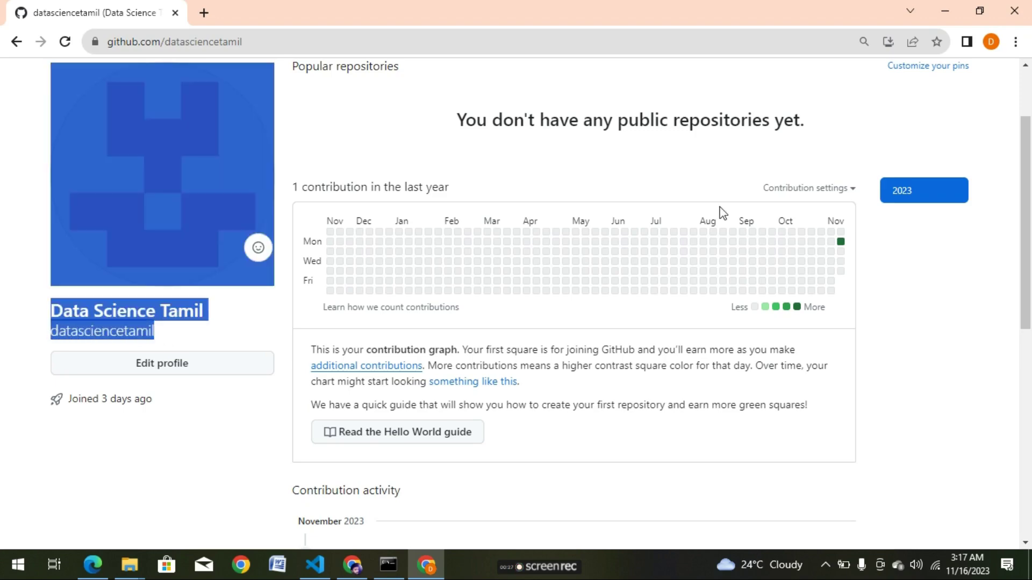
scroll(1024, 252, up, 2)
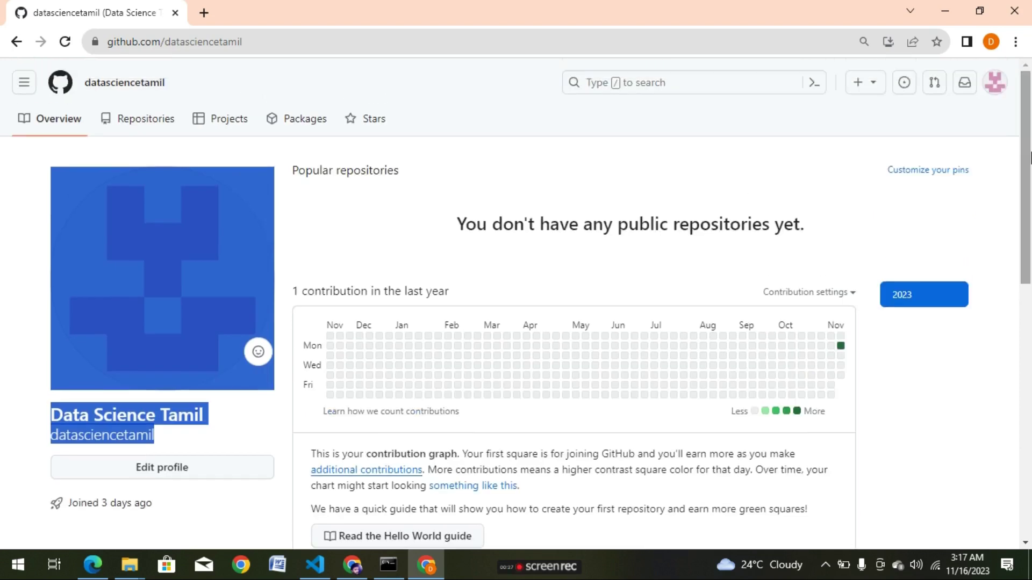
click(997, 85)
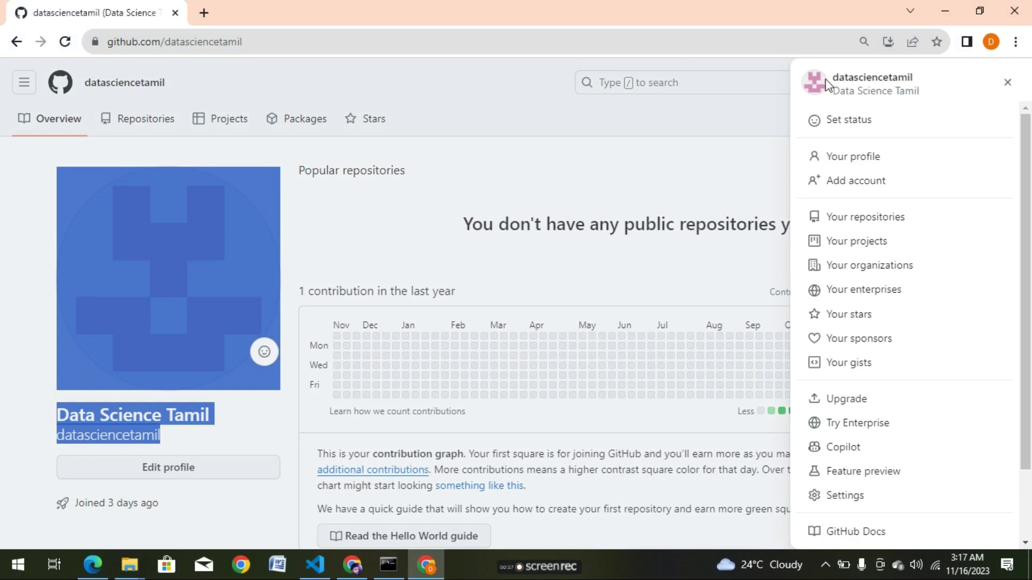
click(660, 165)
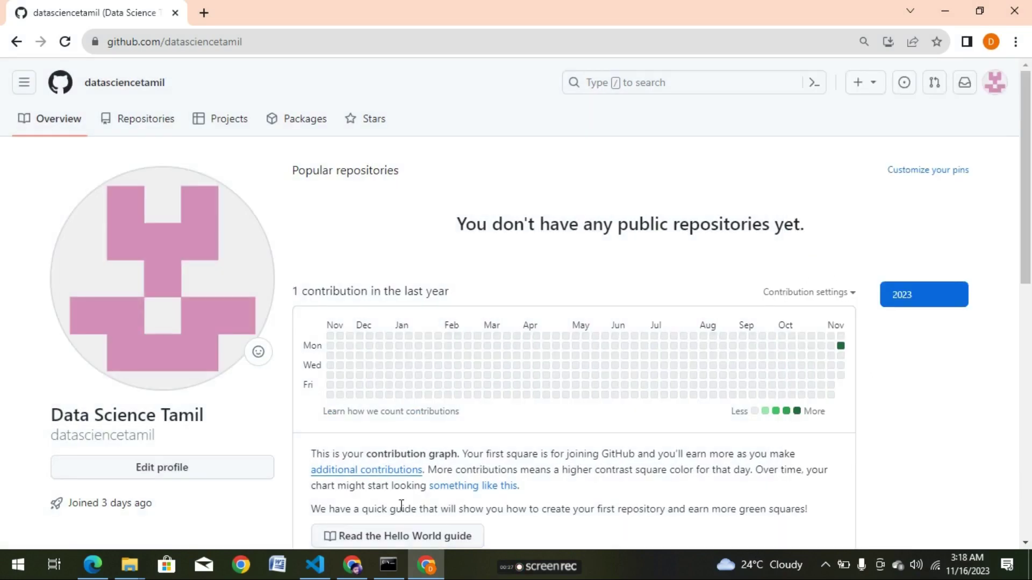
click(394, 570)
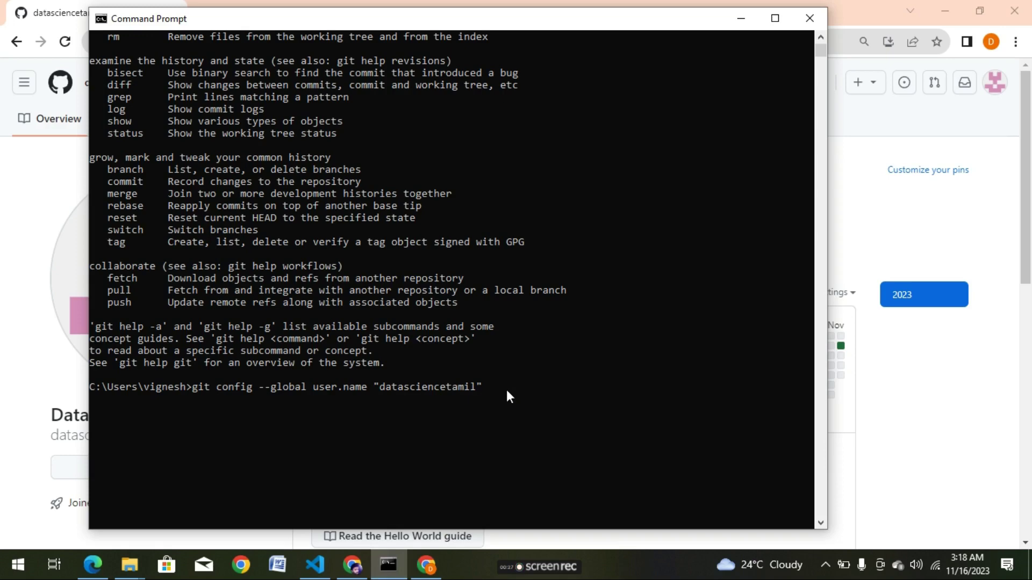
Run the global user.name config, then set git's global user.email to the account e-mail.
key(Return)
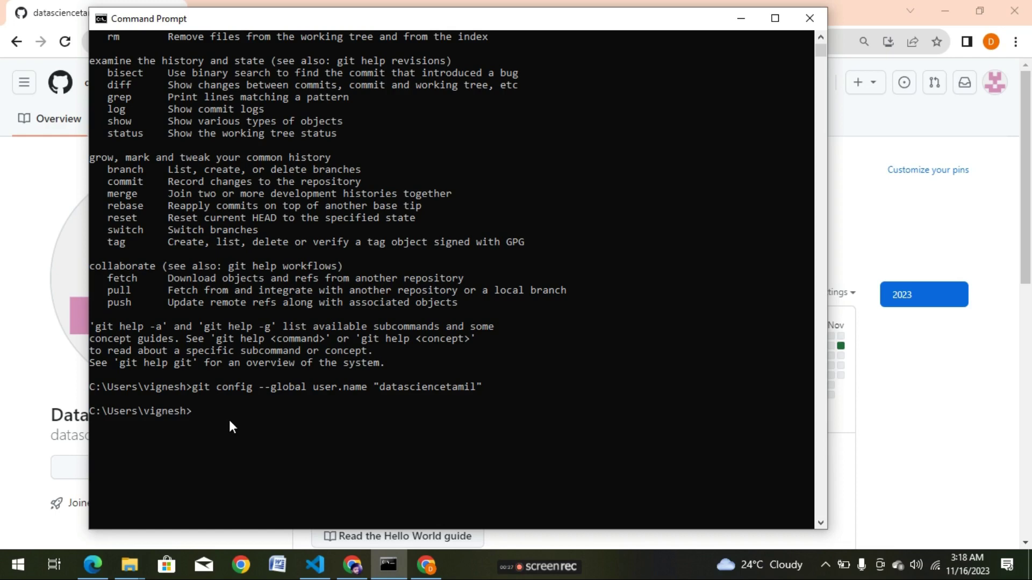
text(git config --global )
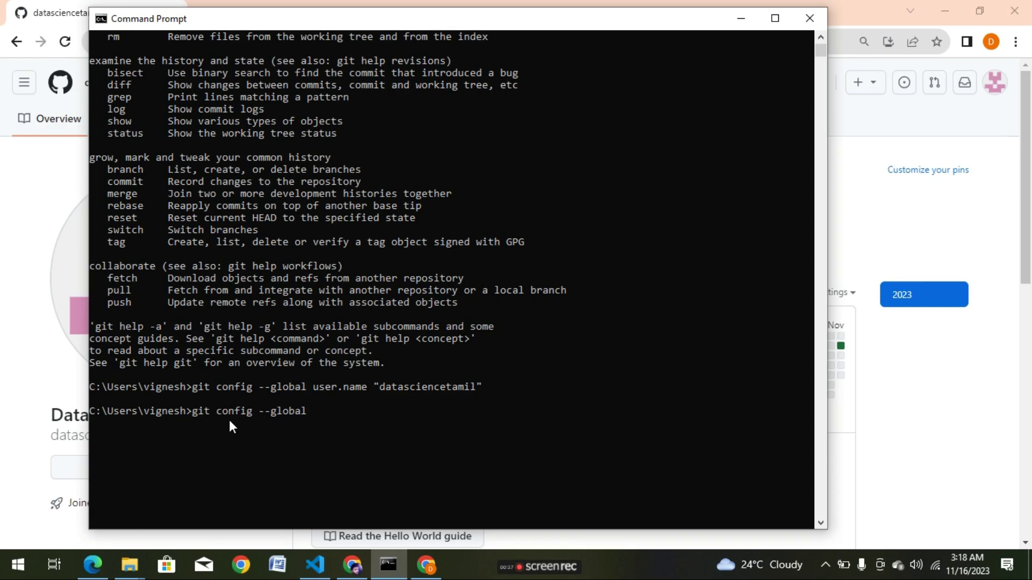
text(user.email "")
key(Left)
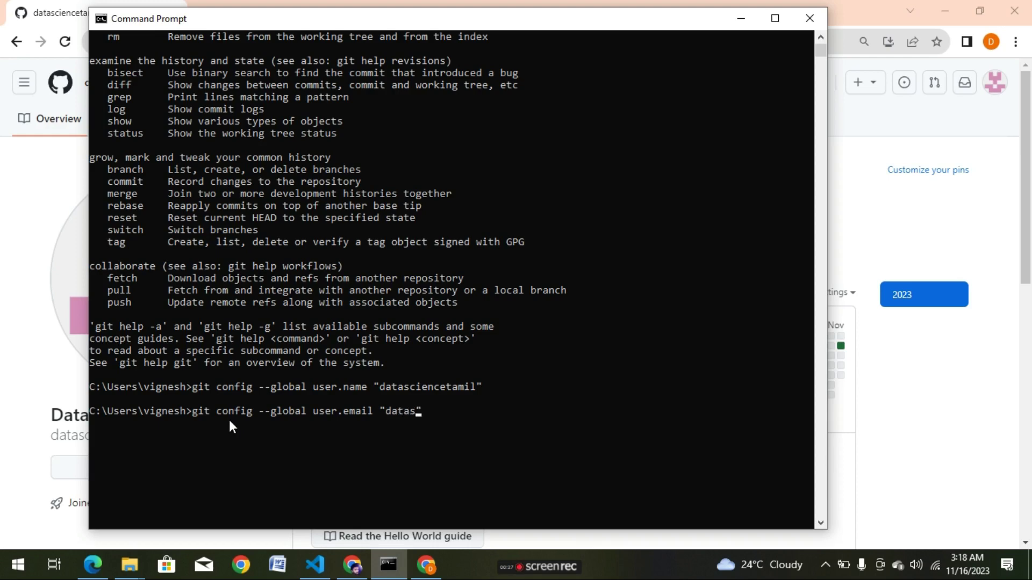
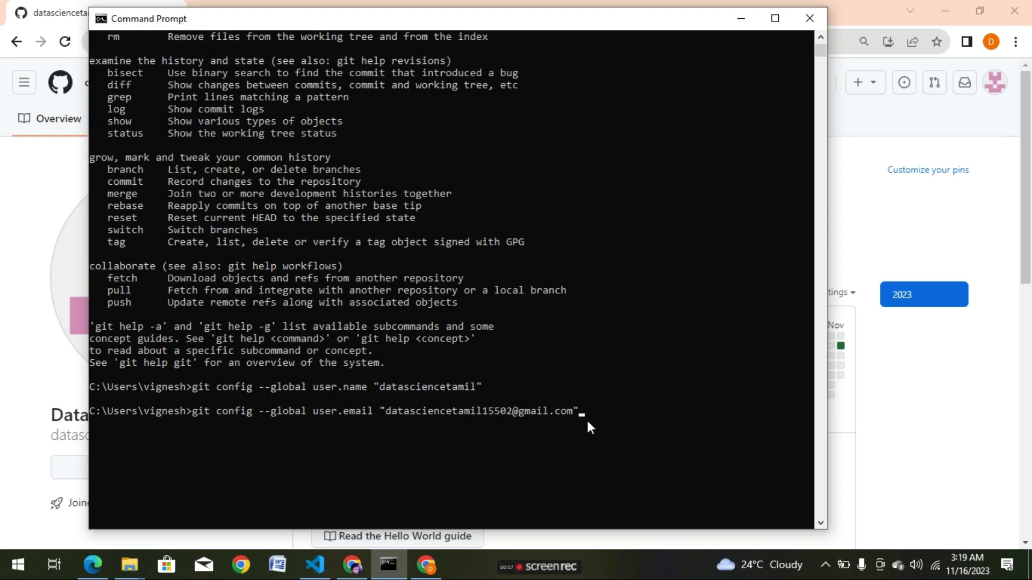
key(Return)
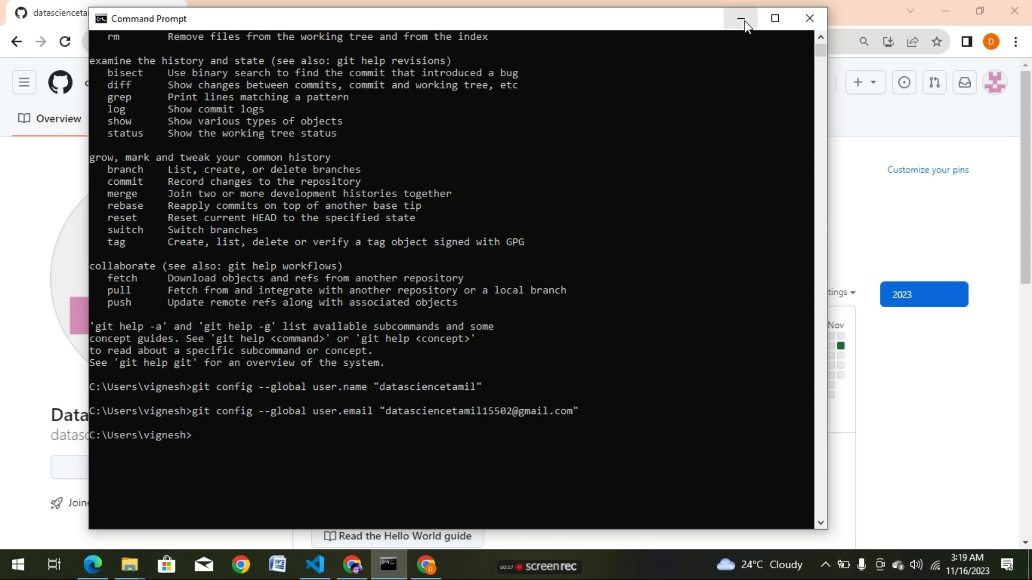
click(740, 19)
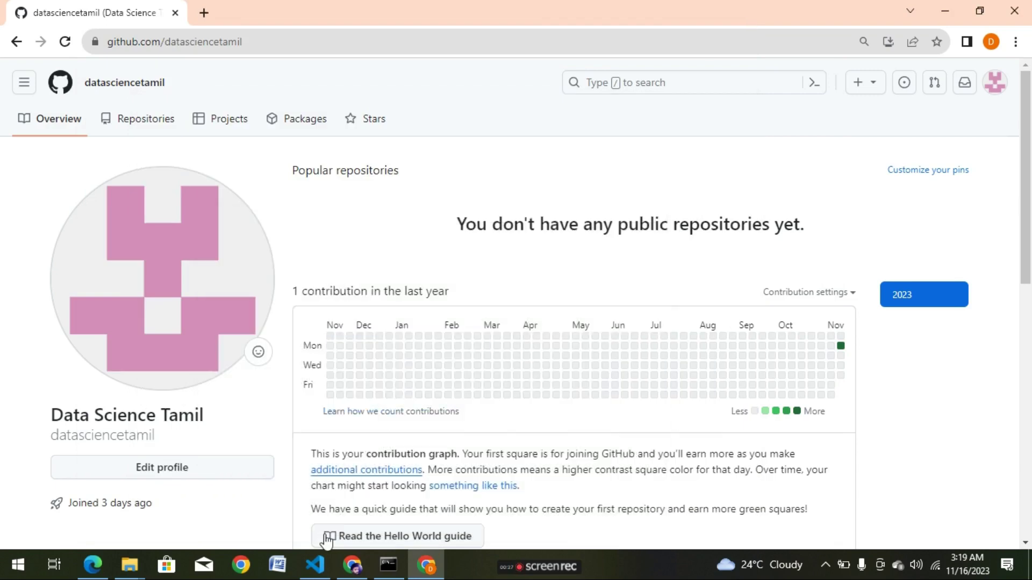
Create a new desktop folder named phonepe and return to Visual Studio Code.
click(317, 567)
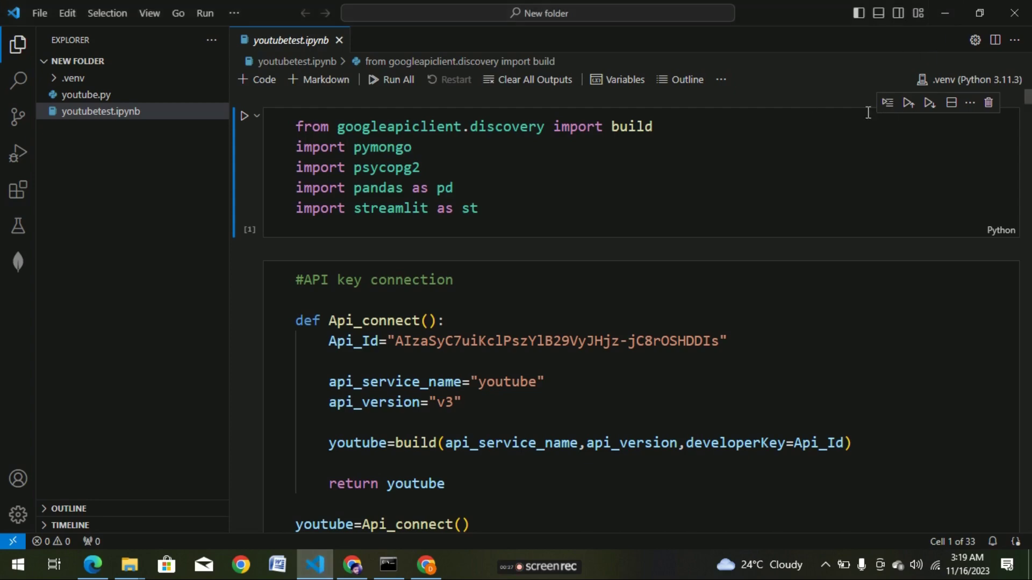
key(super+d)
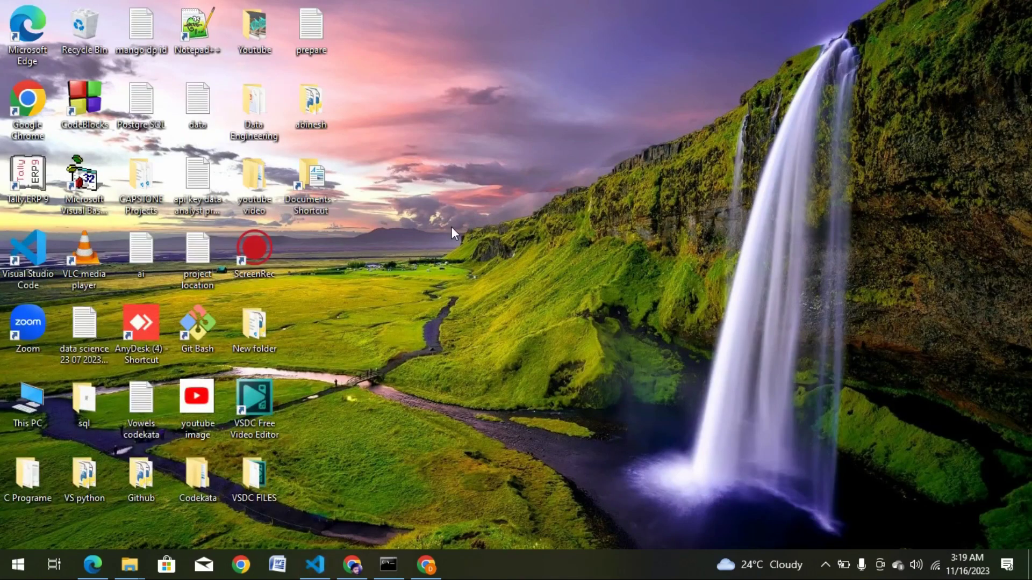
right_click(452, 232)
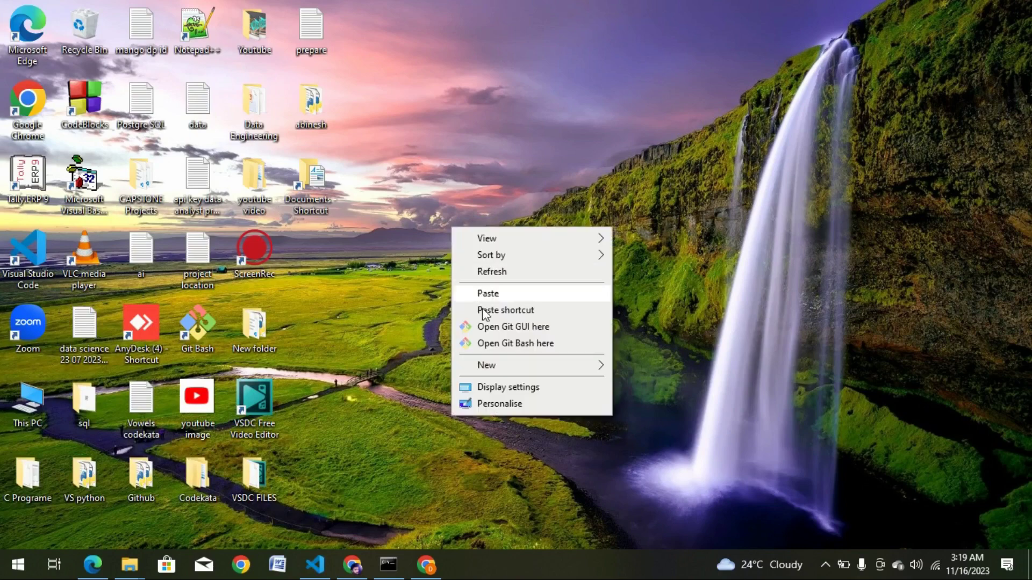
mouse_move(562, 371)
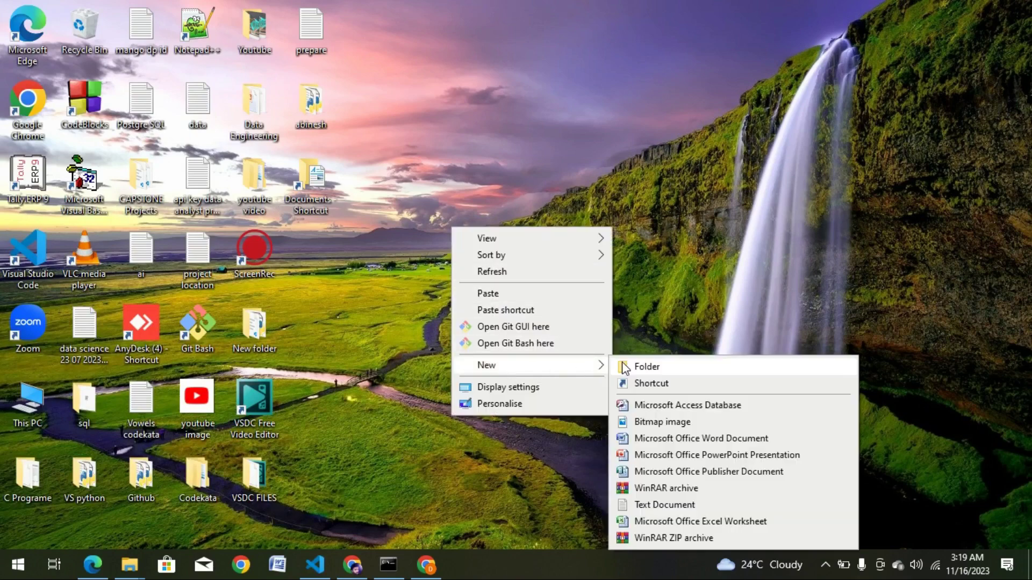
click(625, 368)
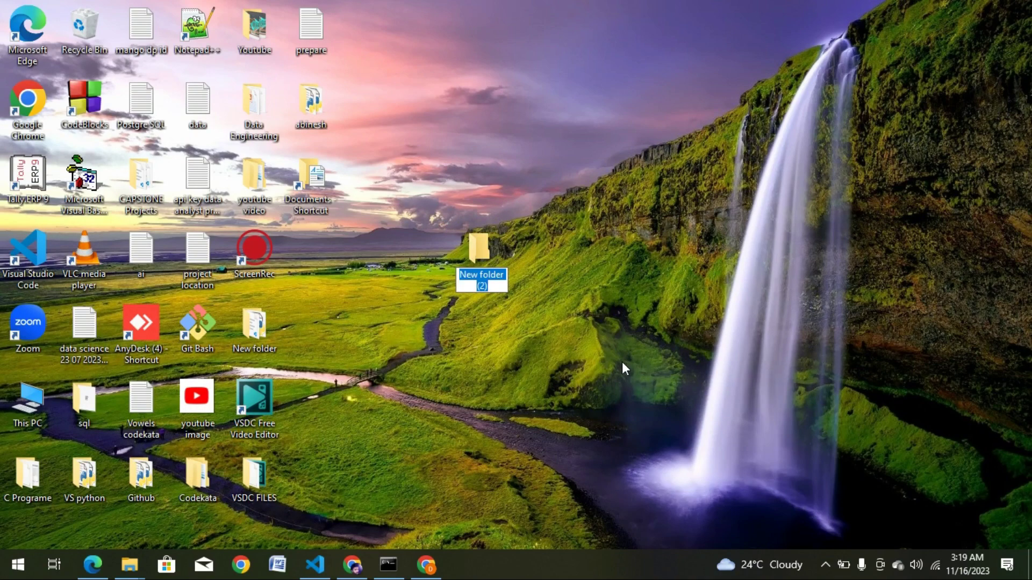
text(phonepe)
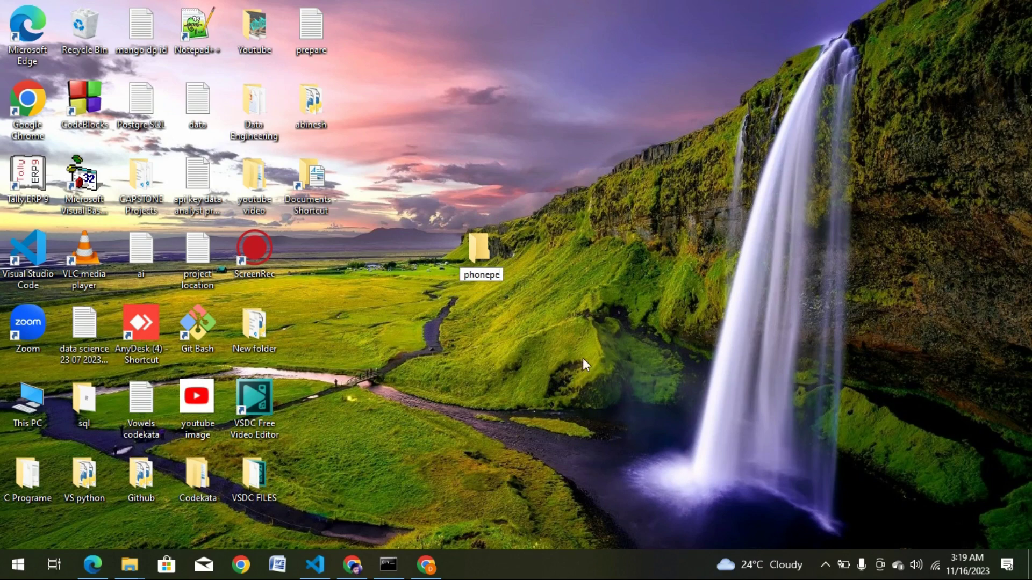
key(Return)
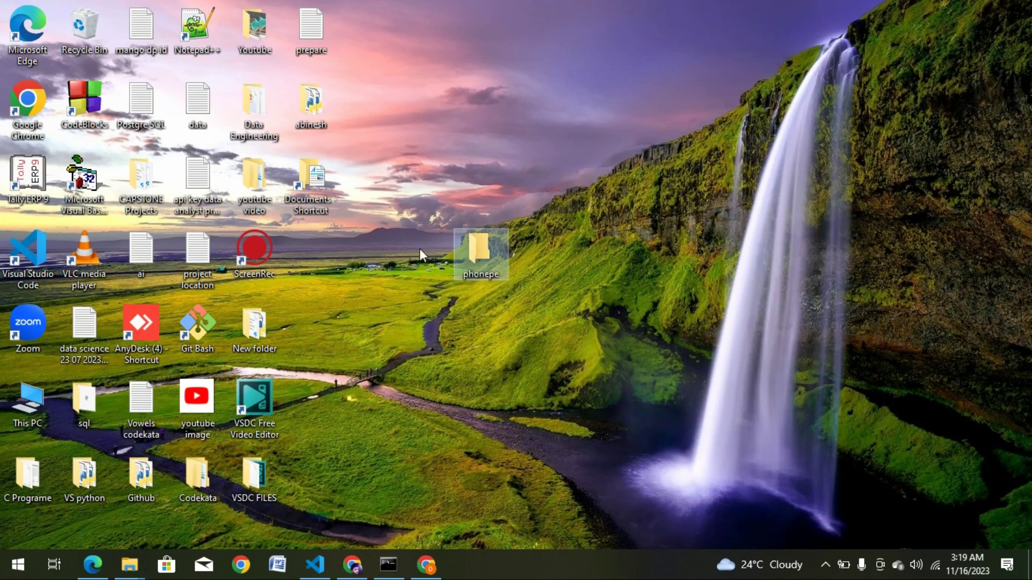
click(317, 566)
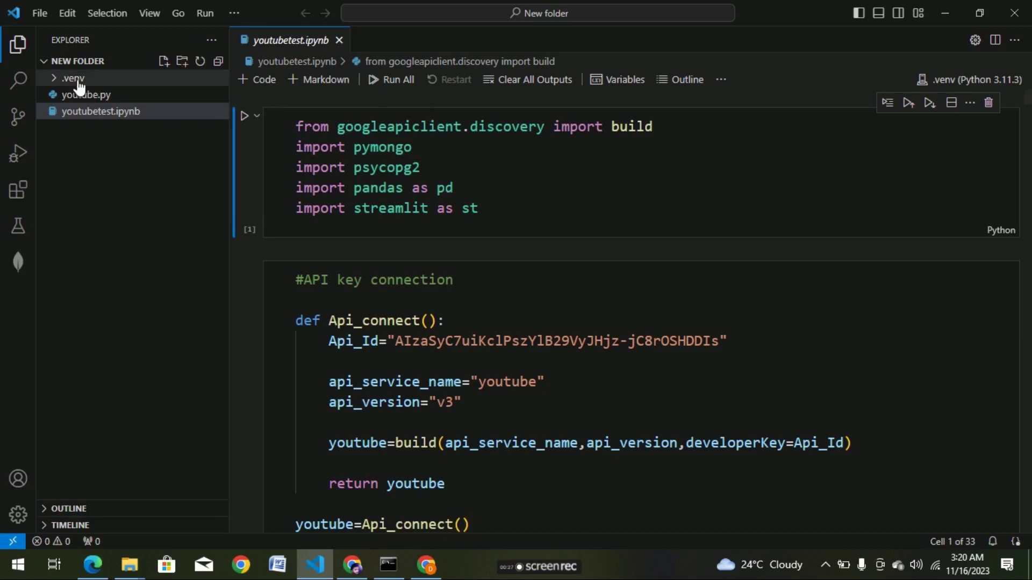
Open Desktop\phonepe as the VS Code workspace using File > Open Folder.
click(40, 12)
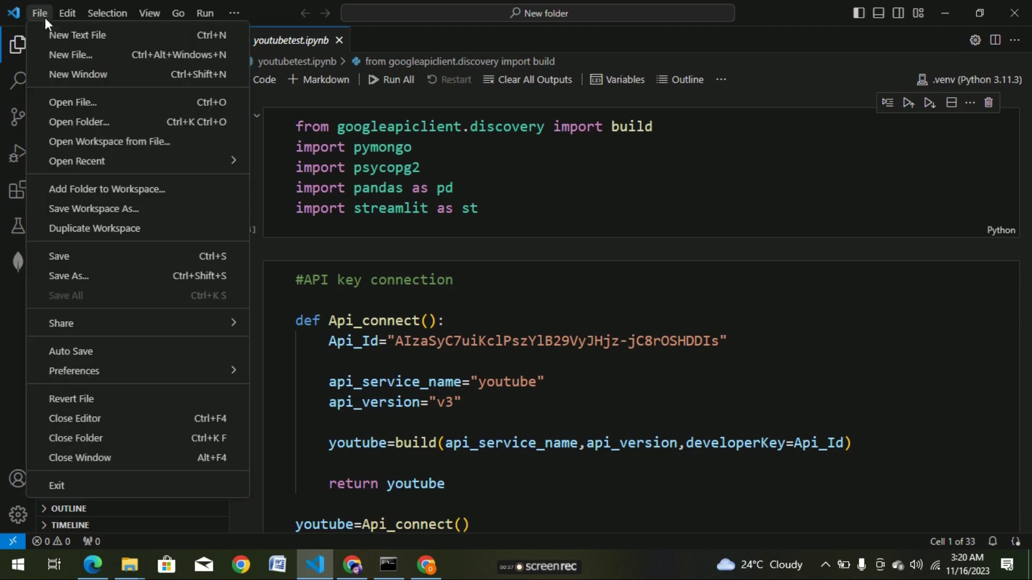
click(96, 124)
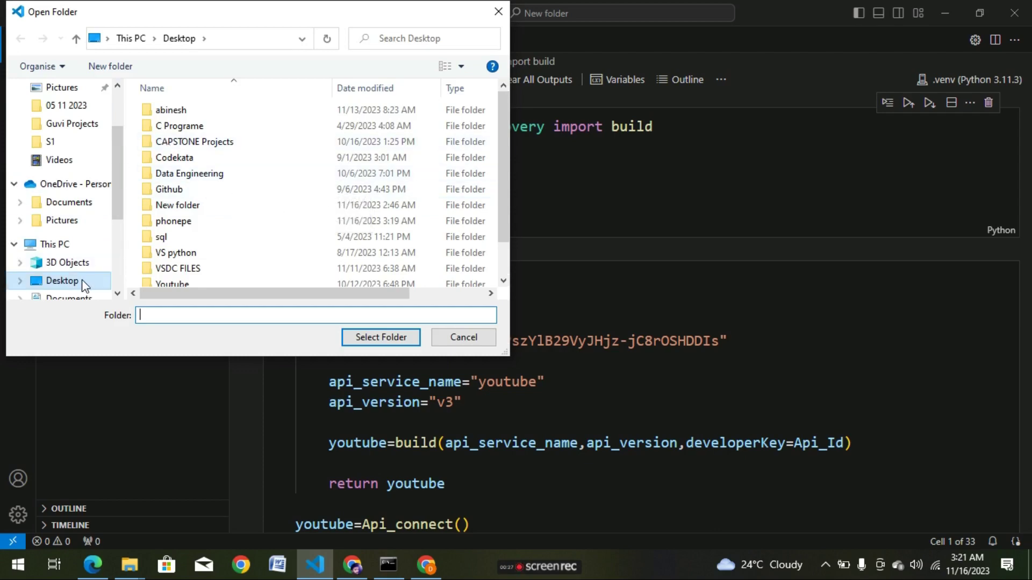
click(203, 225)
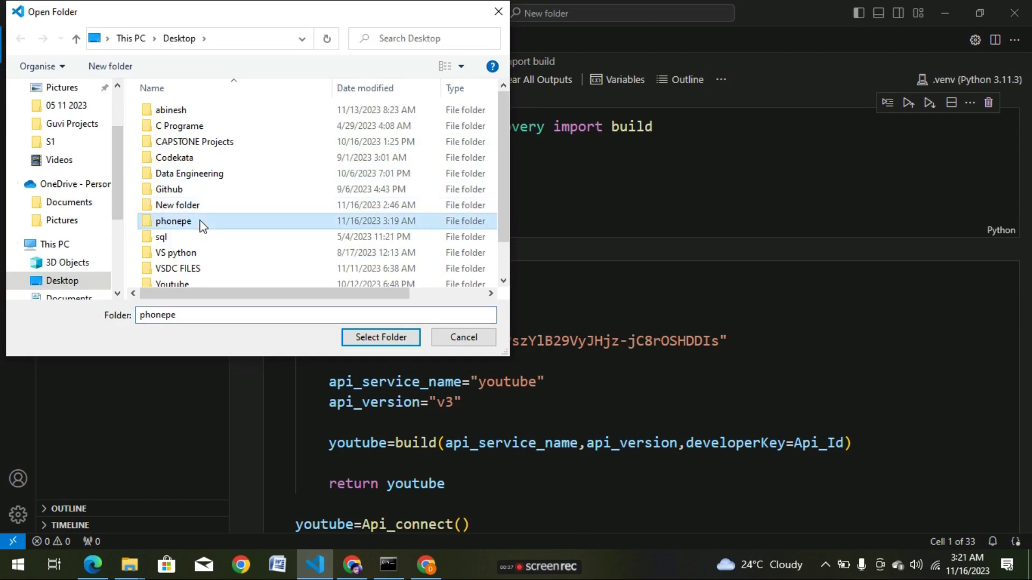
click(360, 337)
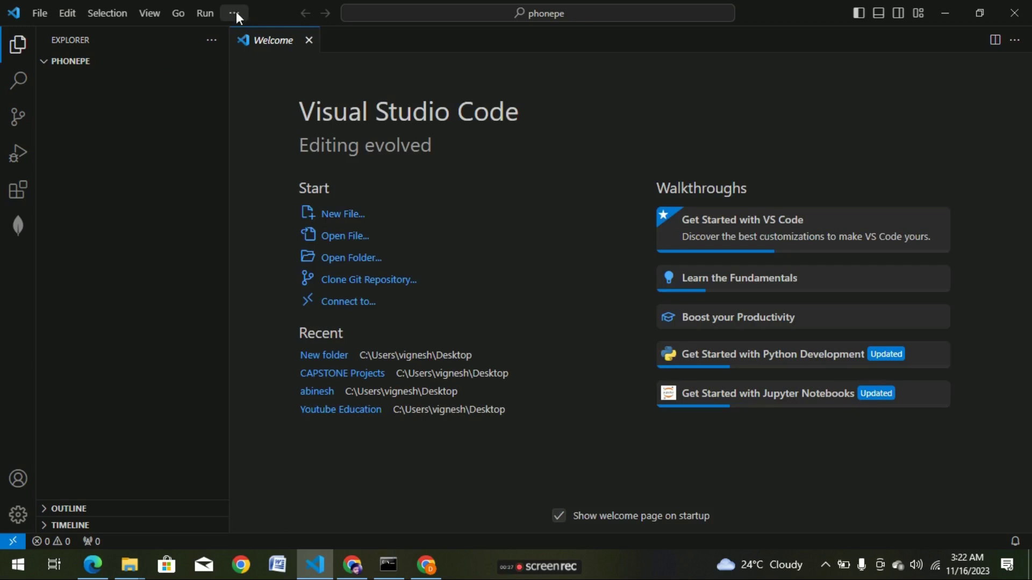
Open a new terminal in the phonepe workspace from the Terminal menu.
click(234, 13)
click(156, 90)
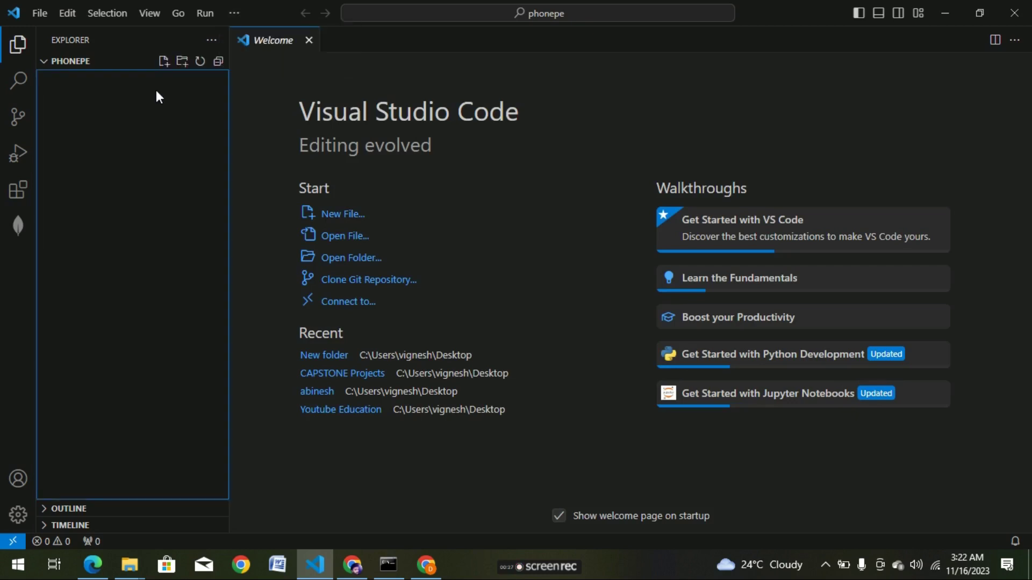
click(91, 64)
click(235, 13)
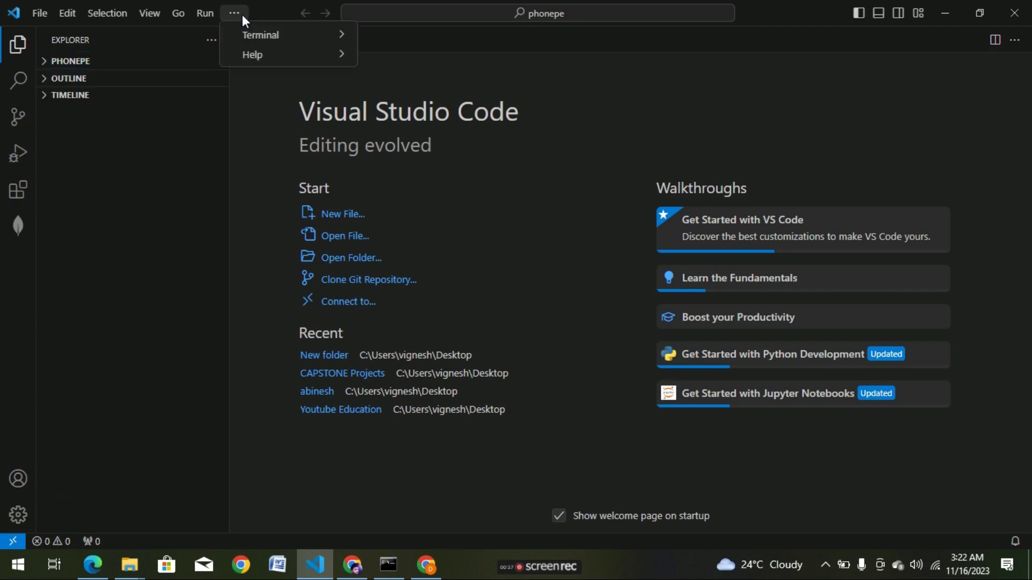
mouse_move(272, 36)
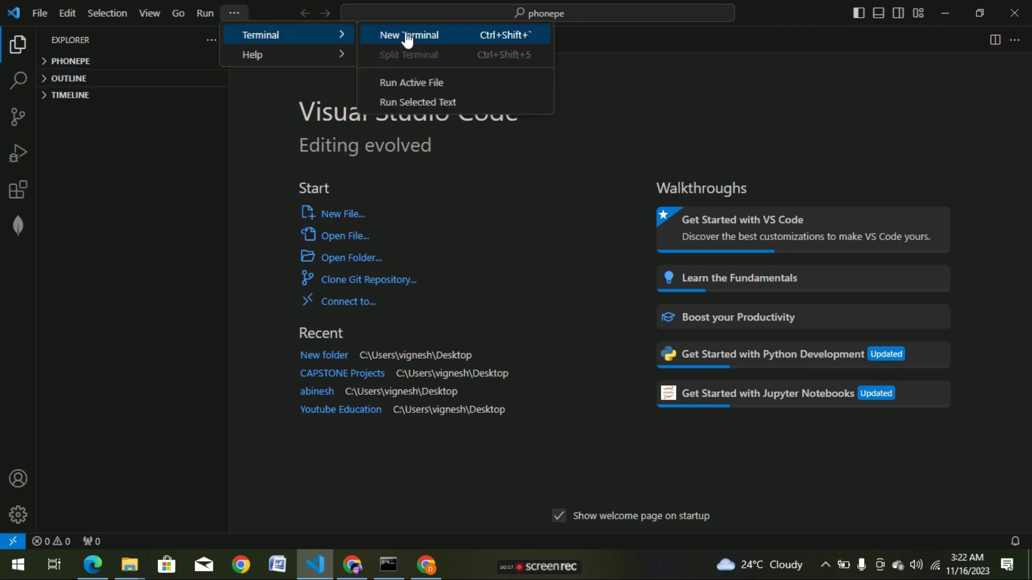
click(408, 36)
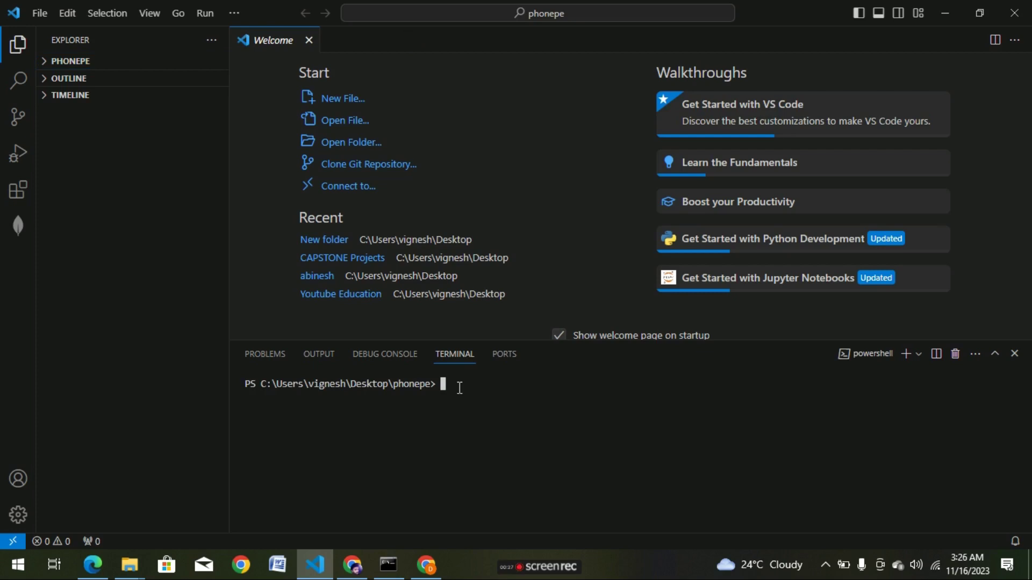
Enter git clone at the PowerShell prompt, fixing the 'cline' typo.
text(git cline)
key(BackSpace)
key(BackSpace)
key(BackSpace)
text(one)
click(87, 573)
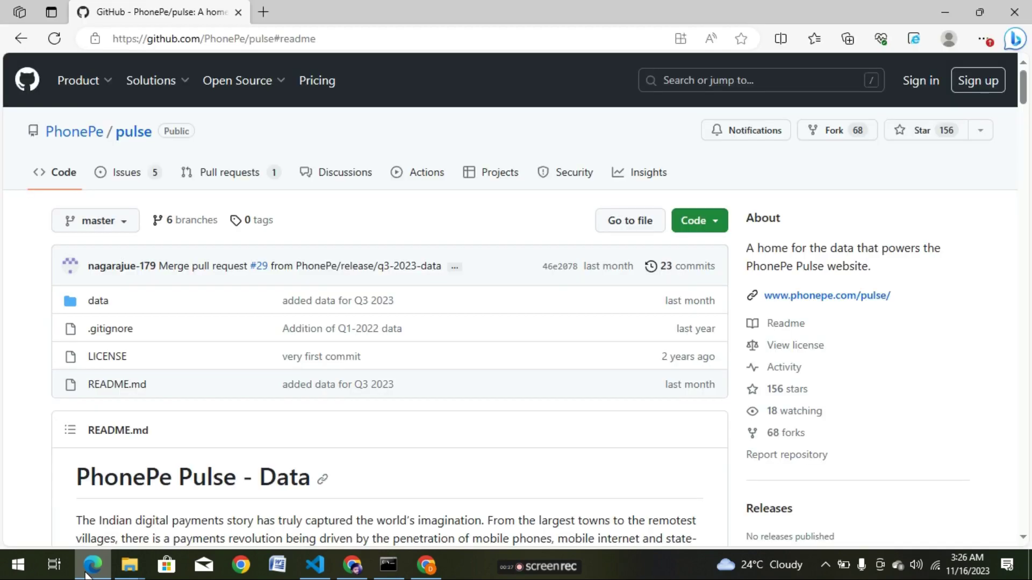
Copy the PhonePe/pulse HTTPS clone URL from GitHub's Code menu and return to VS Code.
click(716, 226)
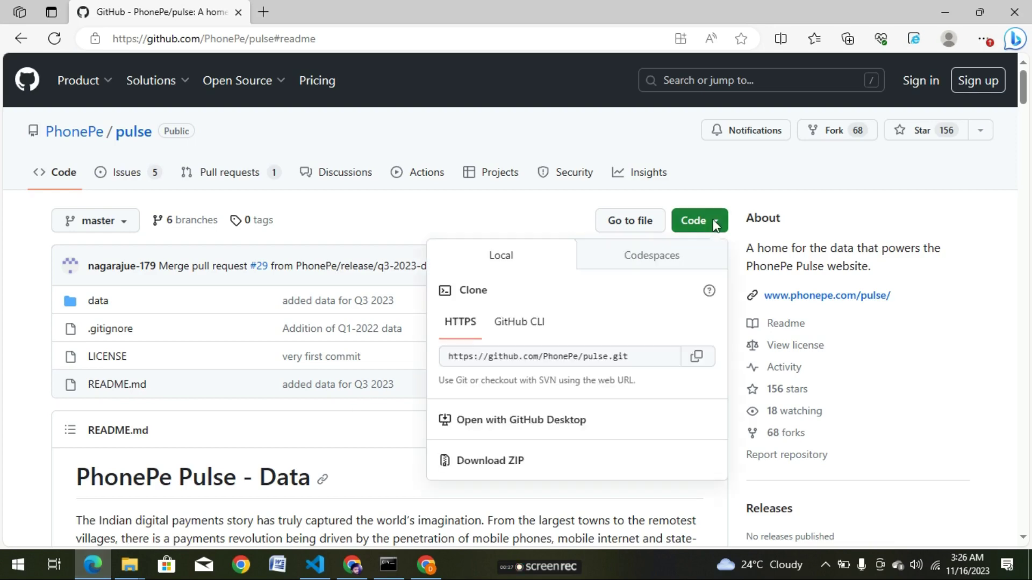
click(697, 360)
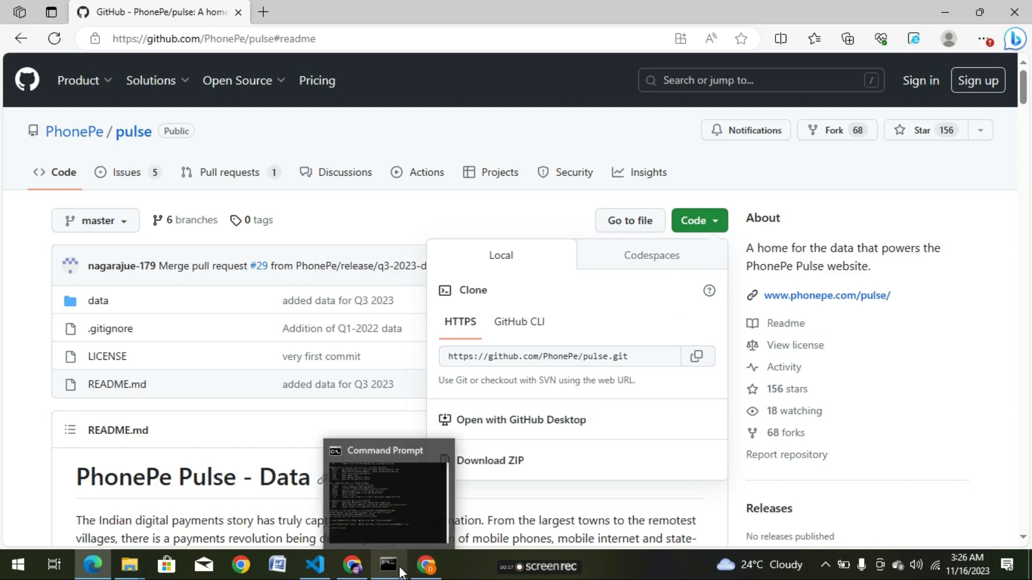
click(321, 567)
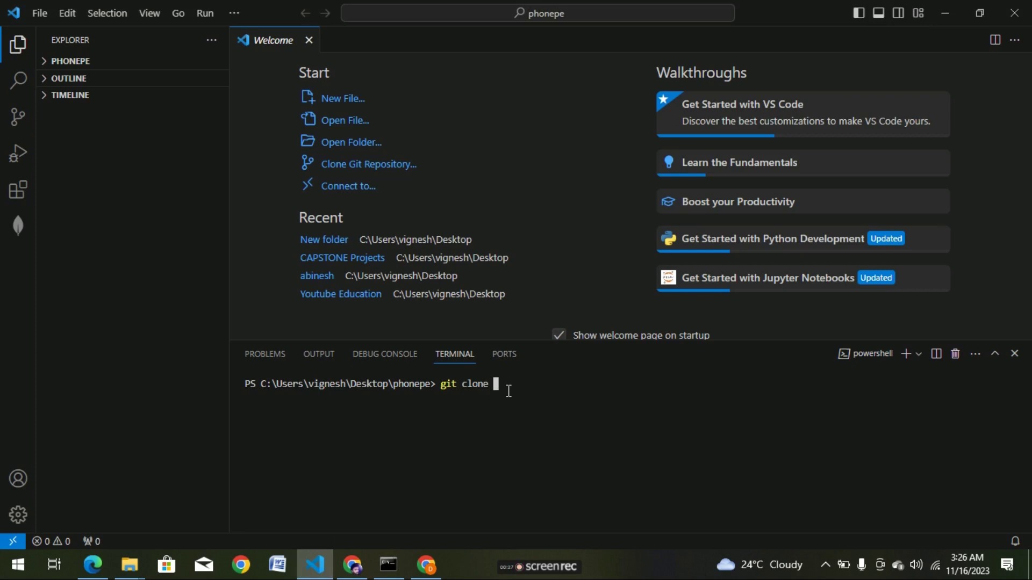
Paste the pulse.git URL after git clone and run it in PowerShell, which fails.
text(https://github.com/PhonePe/pulse.git)
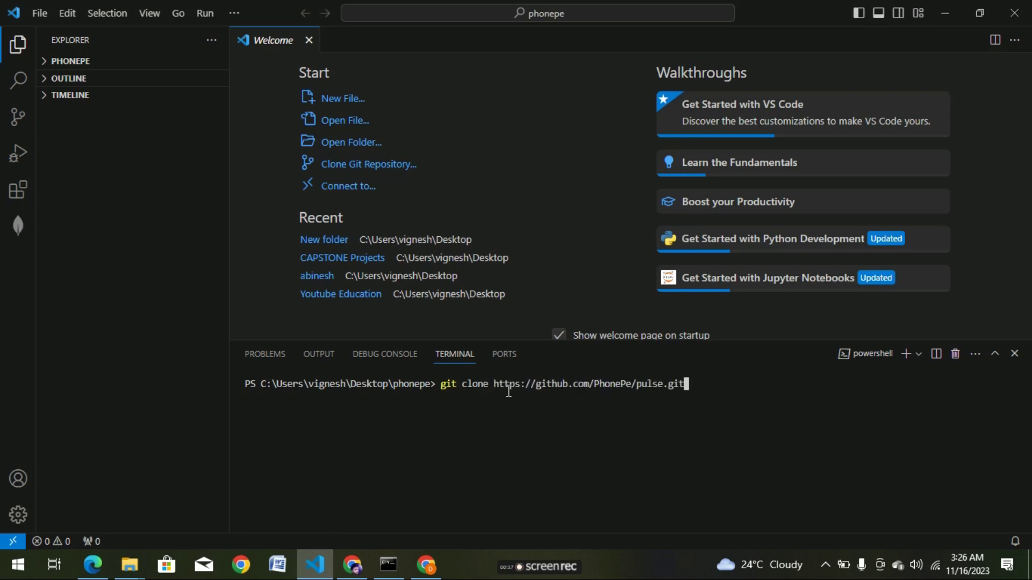
key(Return)
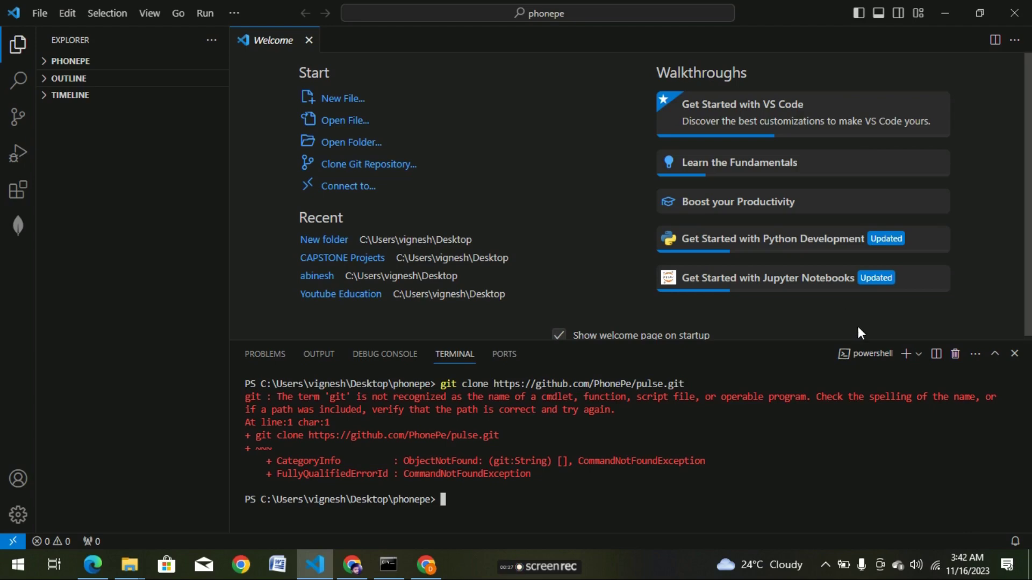
click(918, 355)
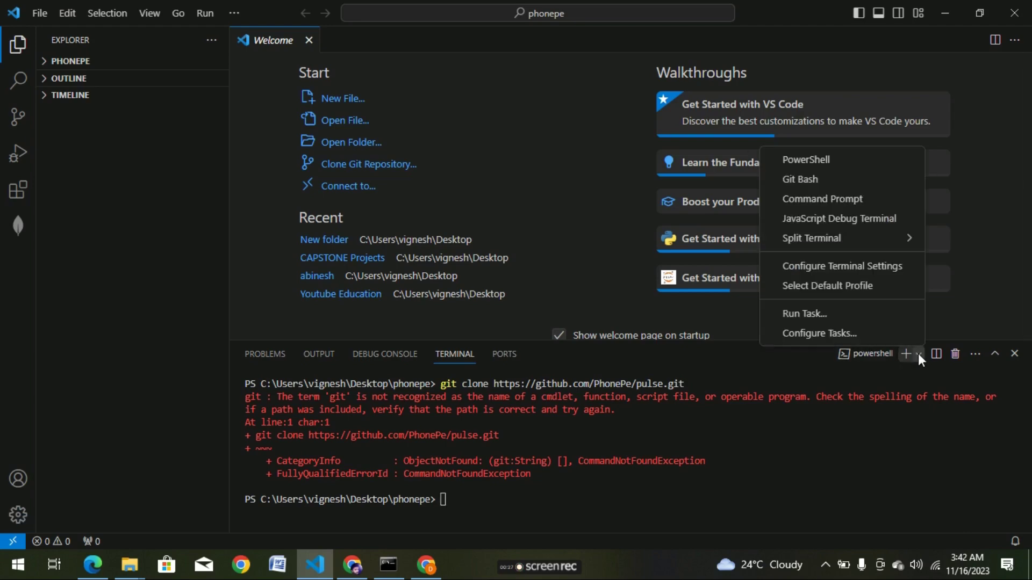
In a new Git Bash terminal, run git clone with the pulse.git URL into phonepe.
click(851, 180)
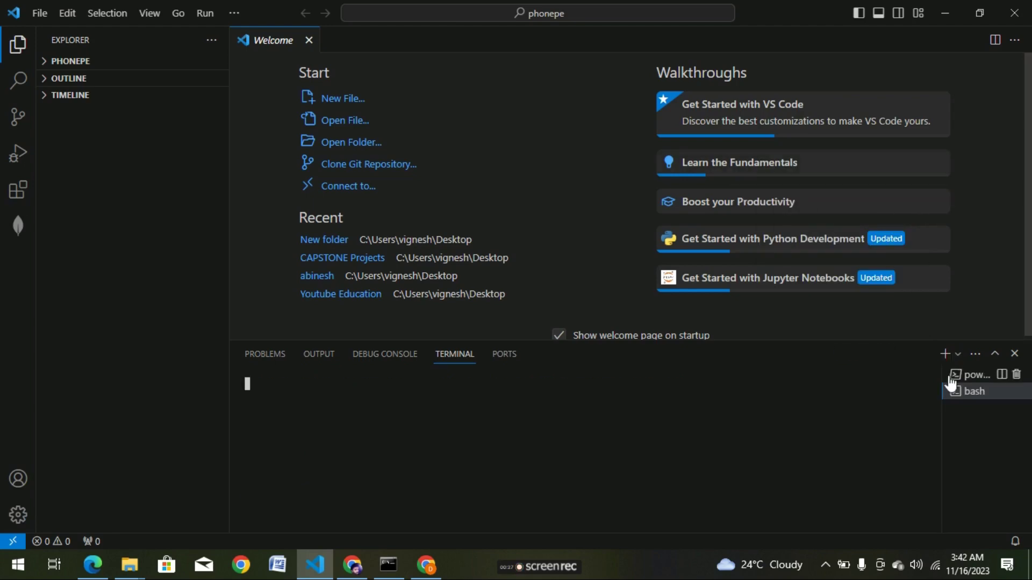
mouse_move(981, 400)
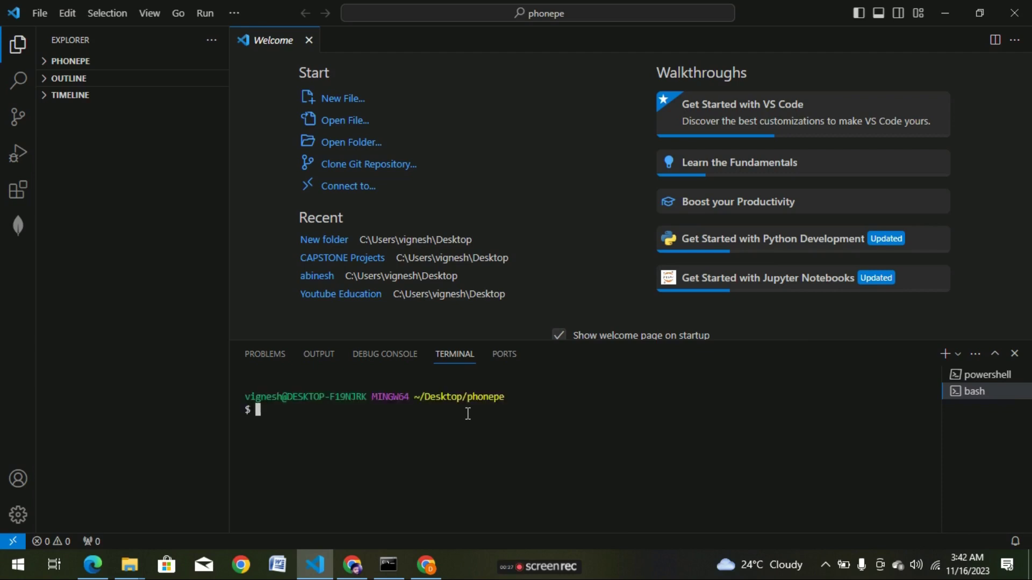
text(git clone)
text(https://github.com/PhonePe/pulse.git)
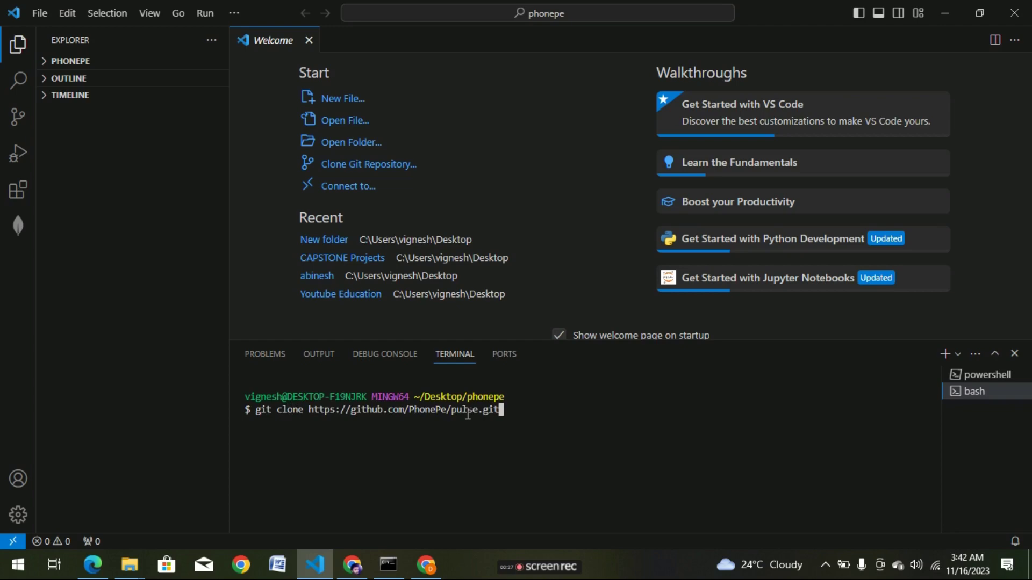
key(Return)
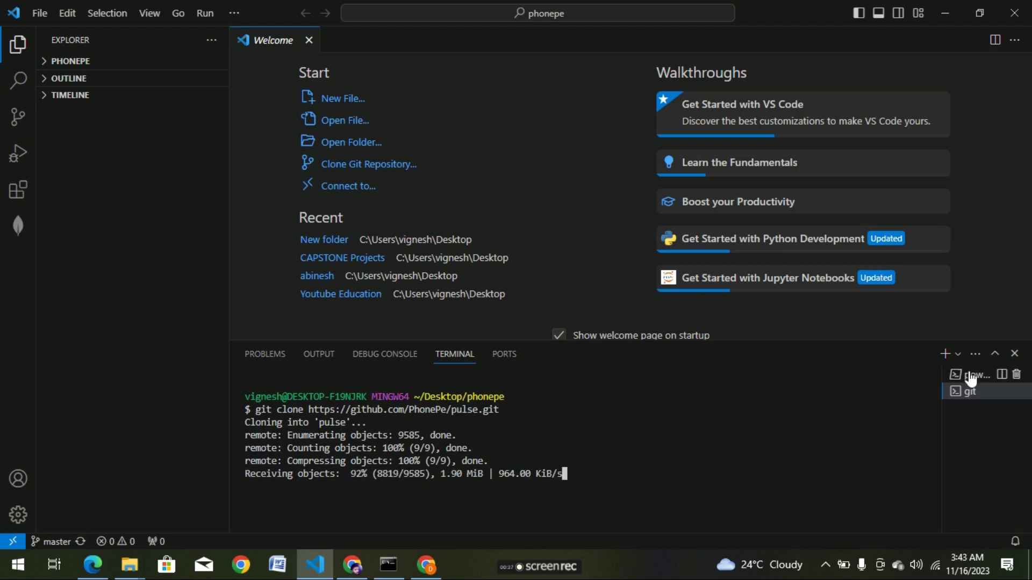
mouse_move(968, 380)
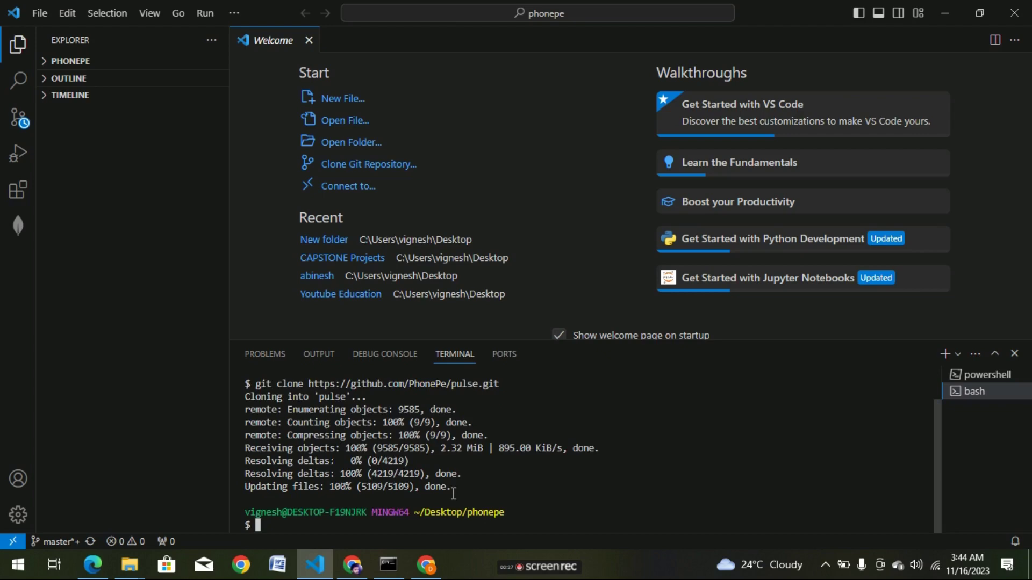
key(alt+Tab)
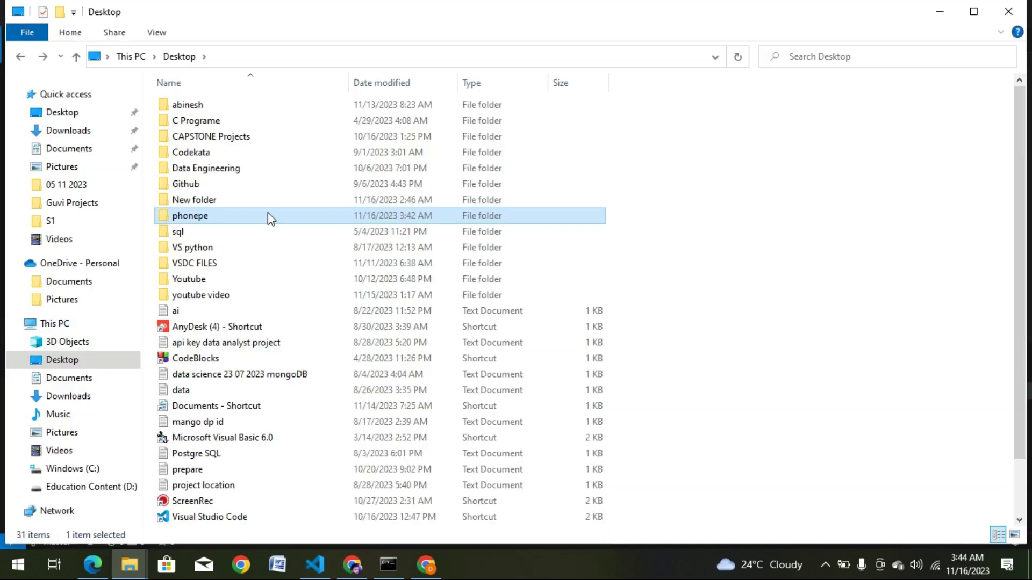
Browse phonepe > pulse > data > aggregated > transaction to inspect the cloned files.
double_click(314, 217)
double_click(323, 108)
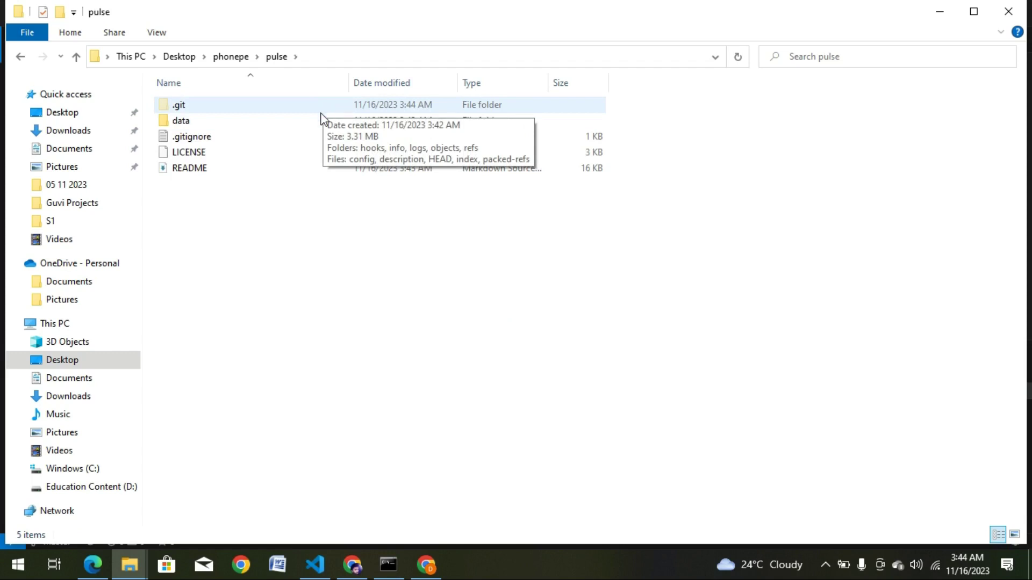
double_click(321, 122)
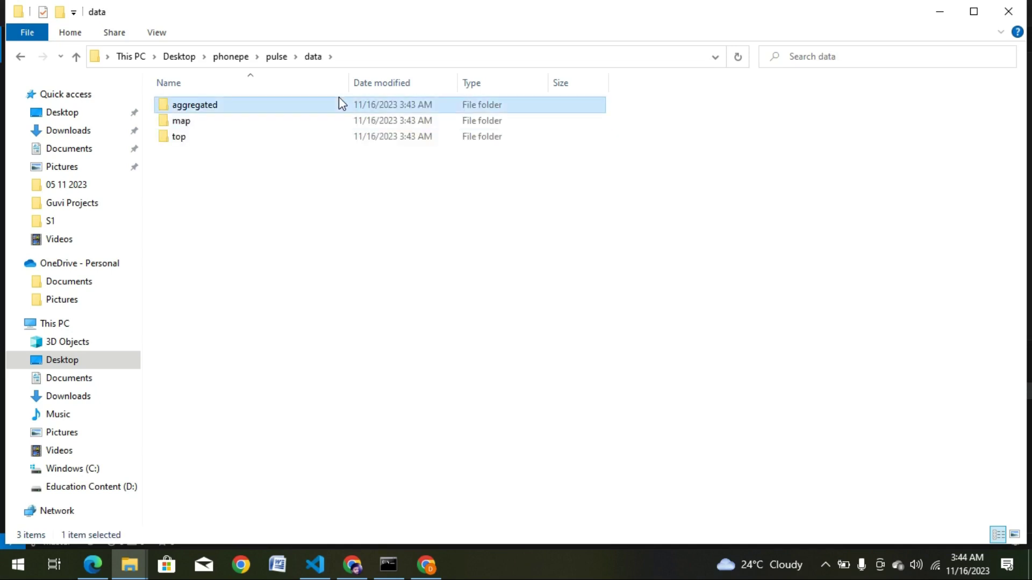
double_click(339, 98)
double_click(338, 97)
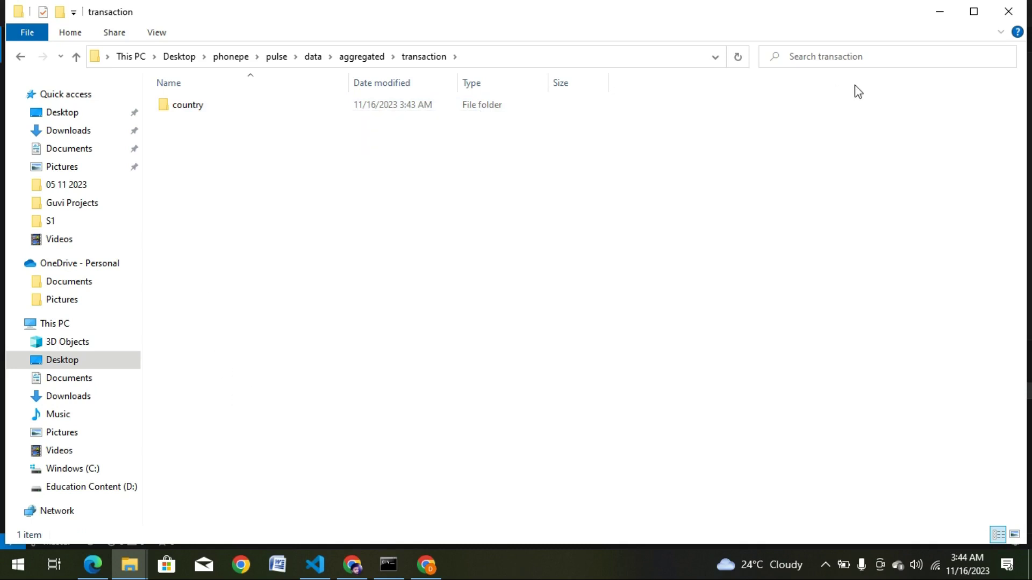
Close VS Code and minimise File Explorer and Edge to reveal the desktop.
click(941, 10)
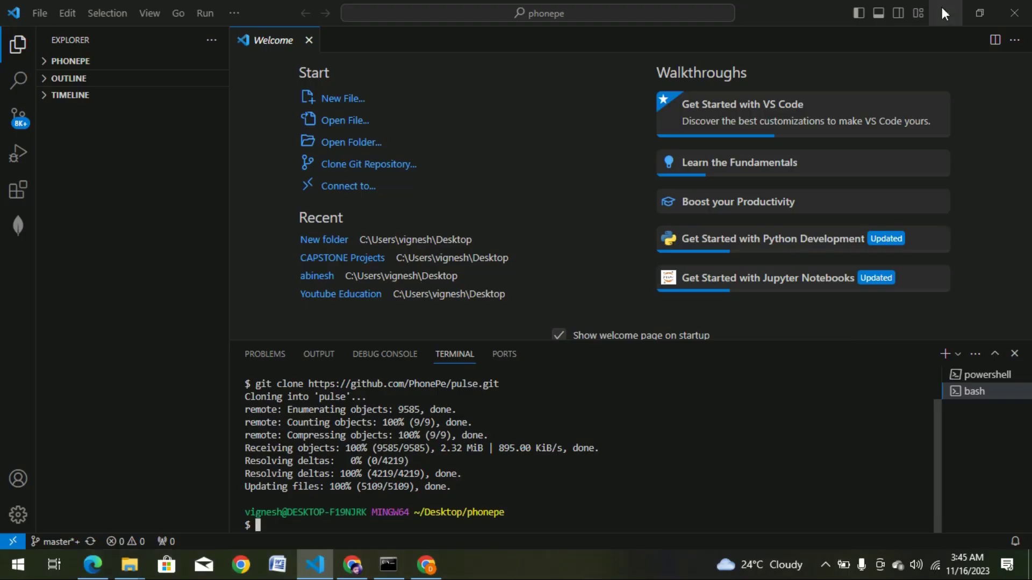
click(942, 7)
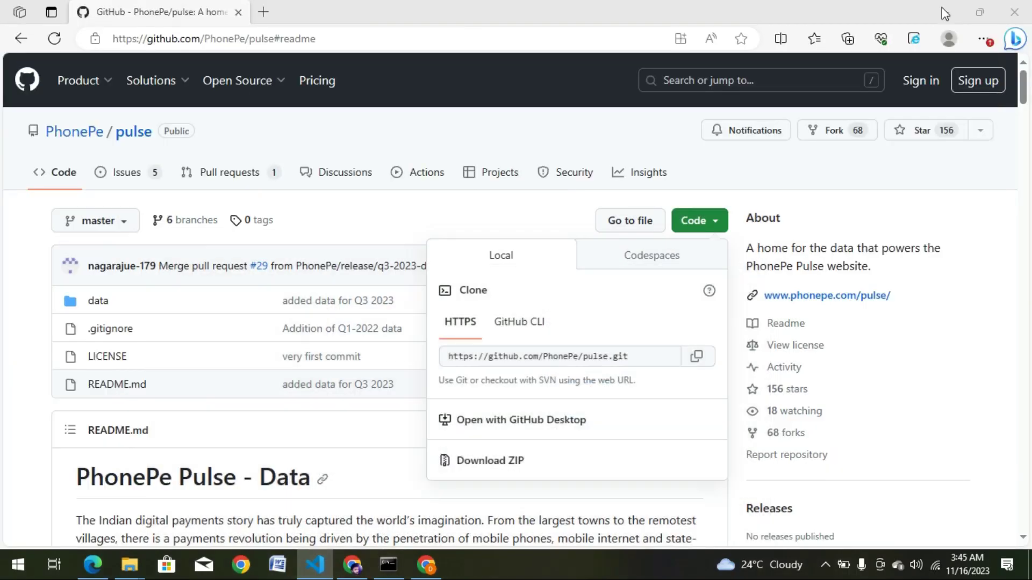
click(319, 568)
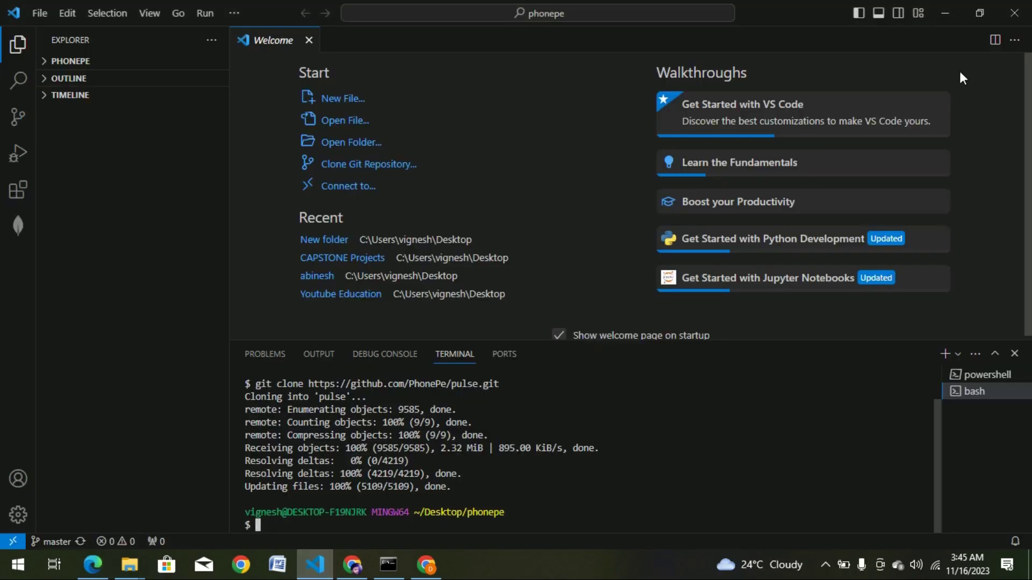
click(1015, 16)
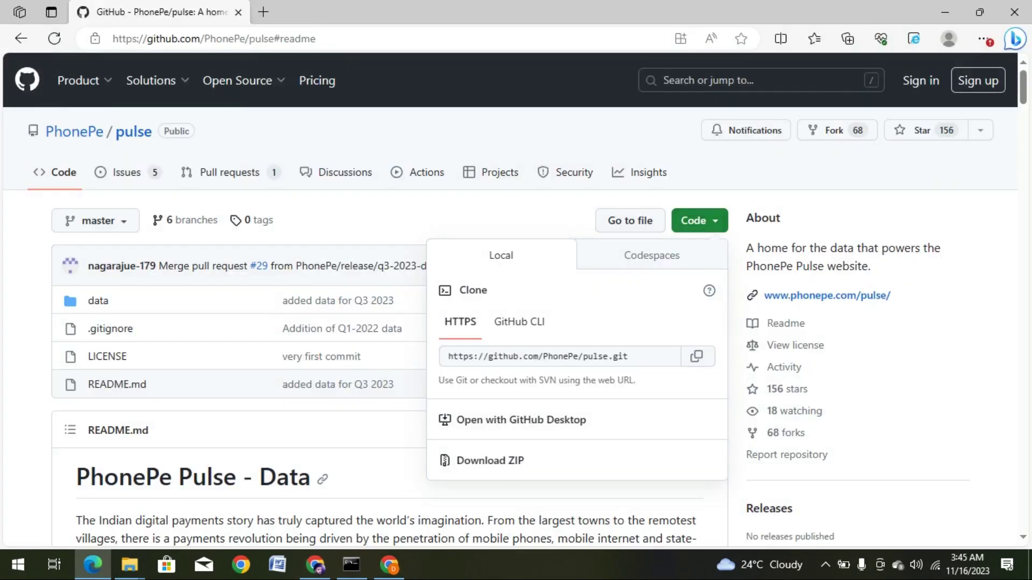
click(947, 5)
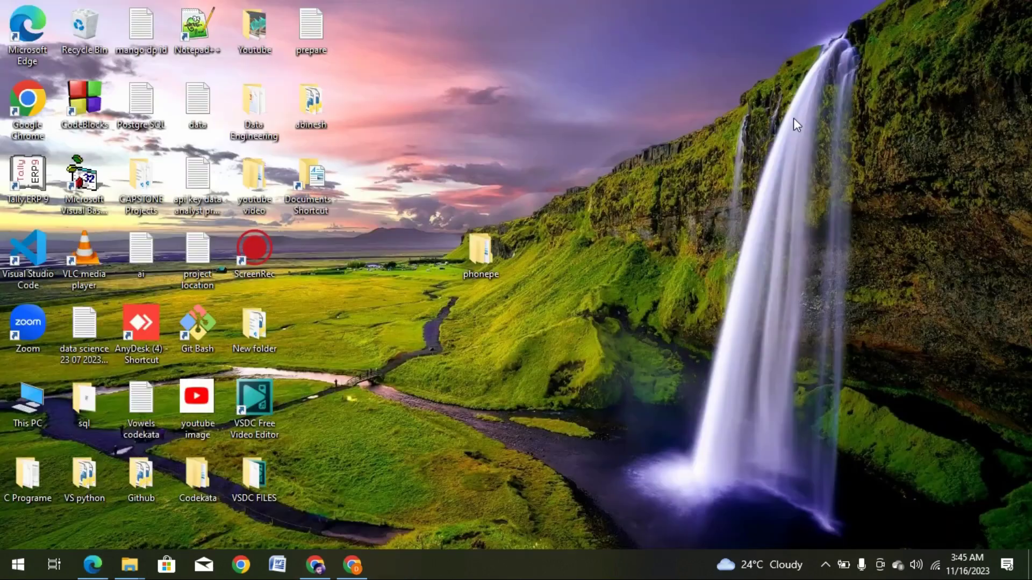
Cut the desktop phonepe folder and open New folder.
click(483, 259)
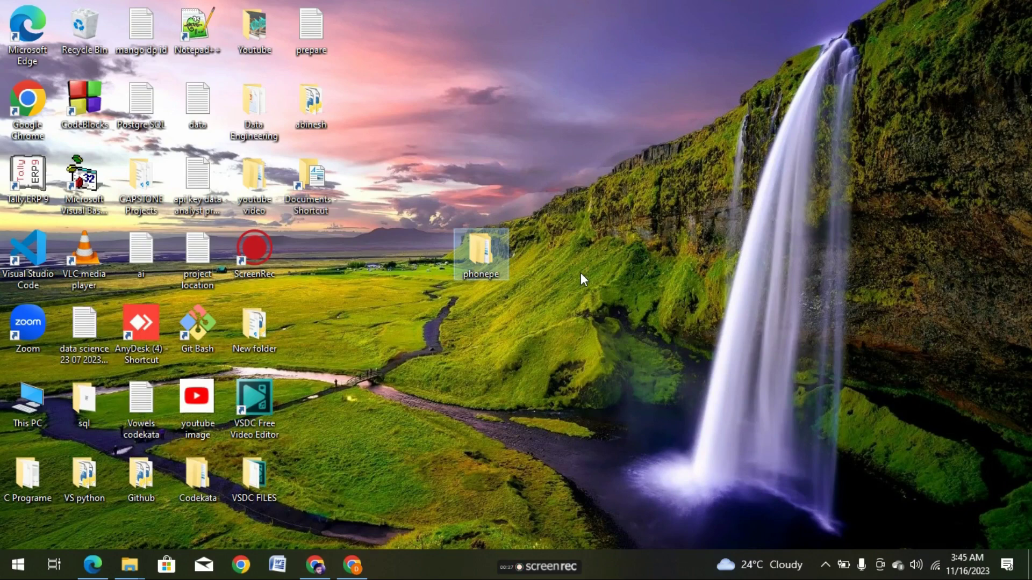
key(ctrl+x)
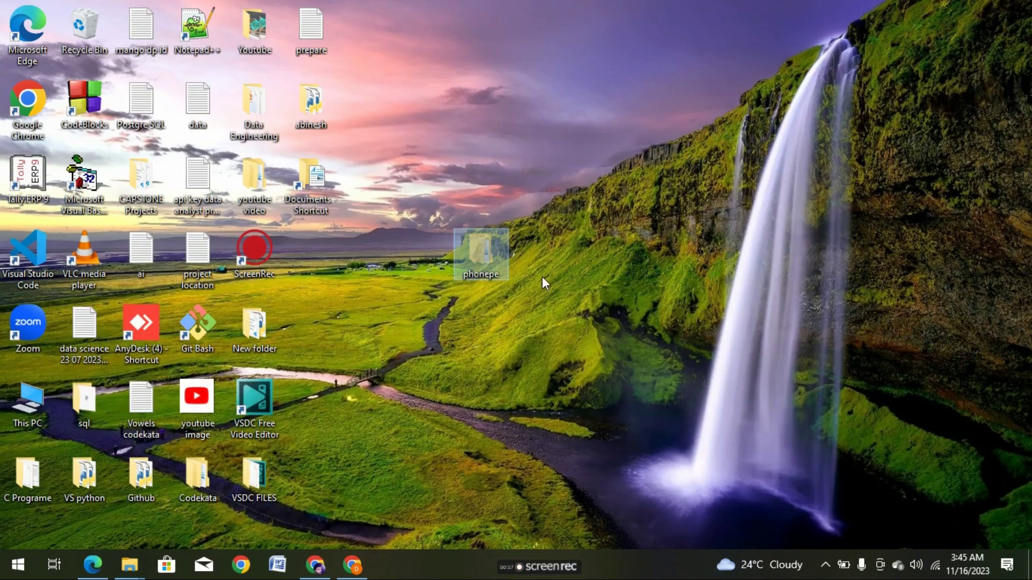
click(265, 335)
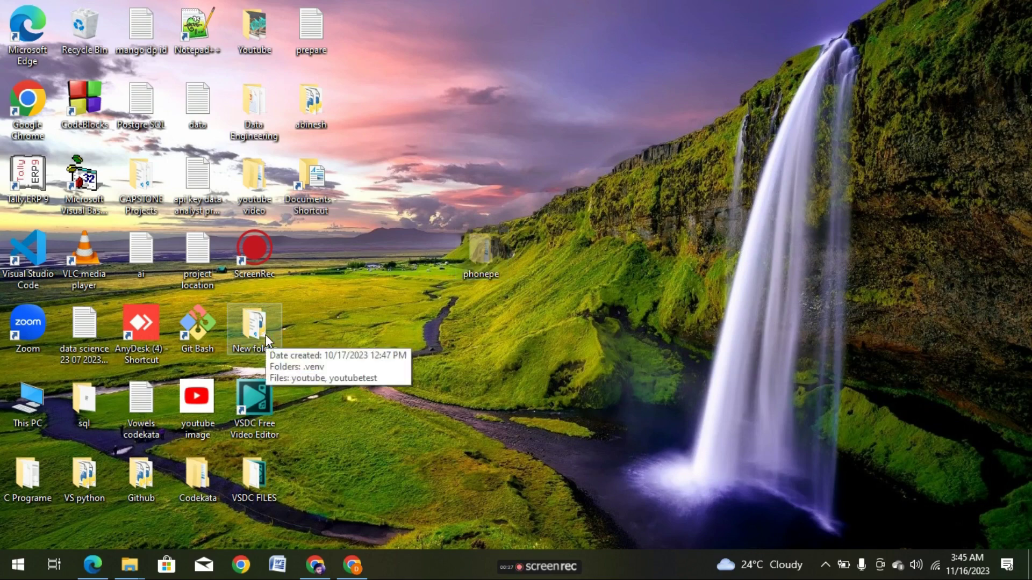
double_click(266, 336)
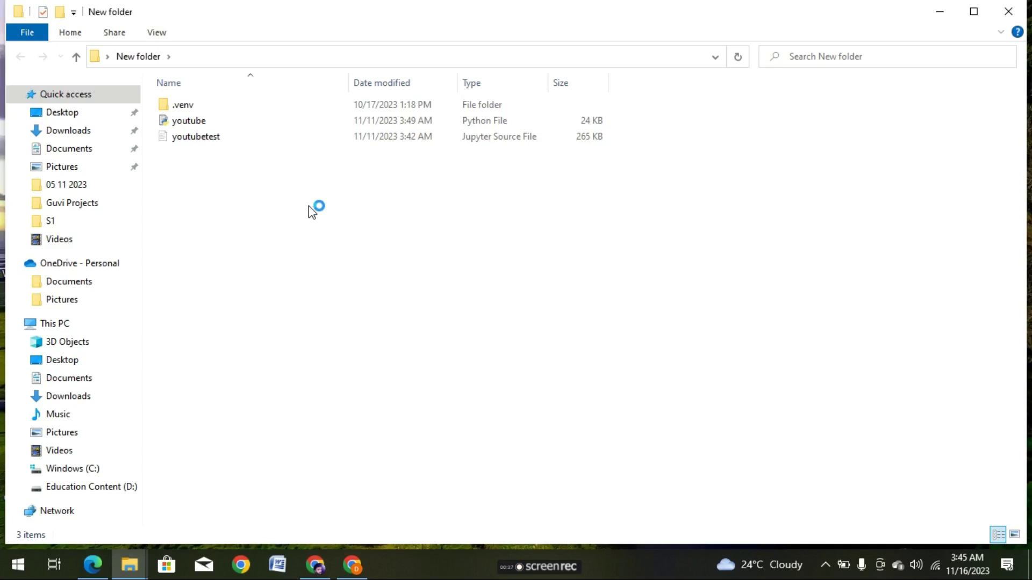
Paste the phonepe folder into New folder and maximise the Explorer window.
key(ctrl+v)
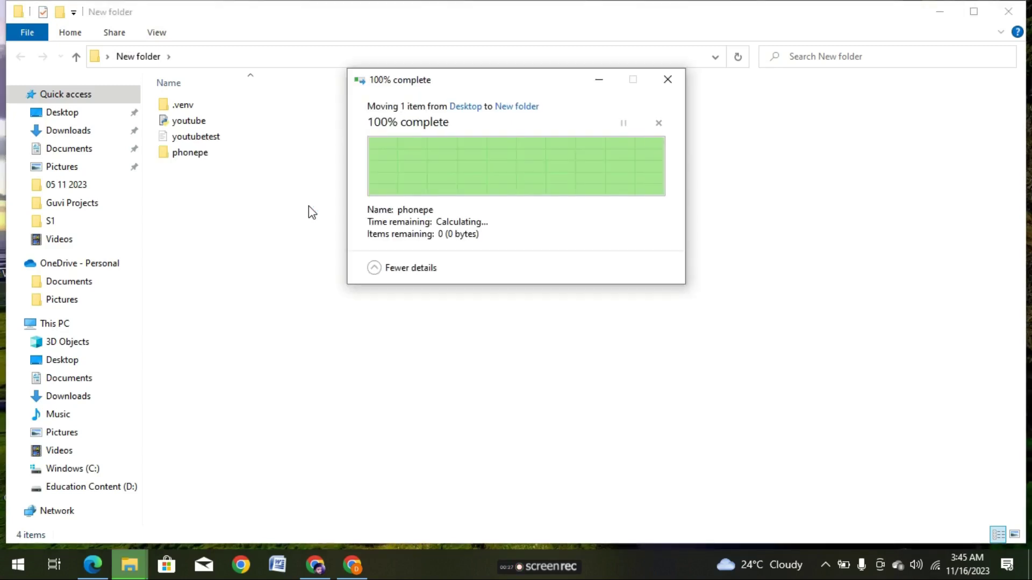
click(309, 207)
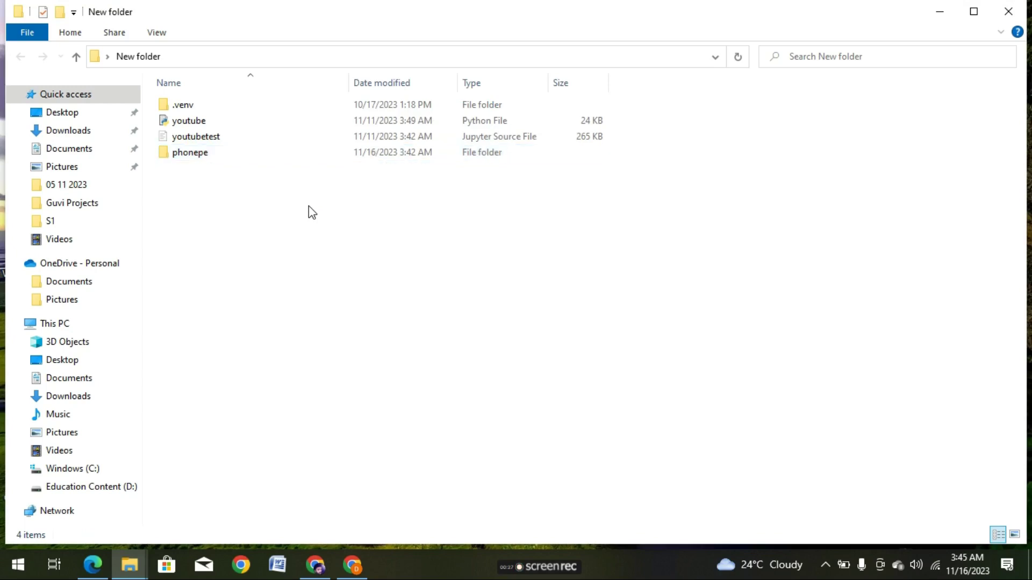
click(350, 152)
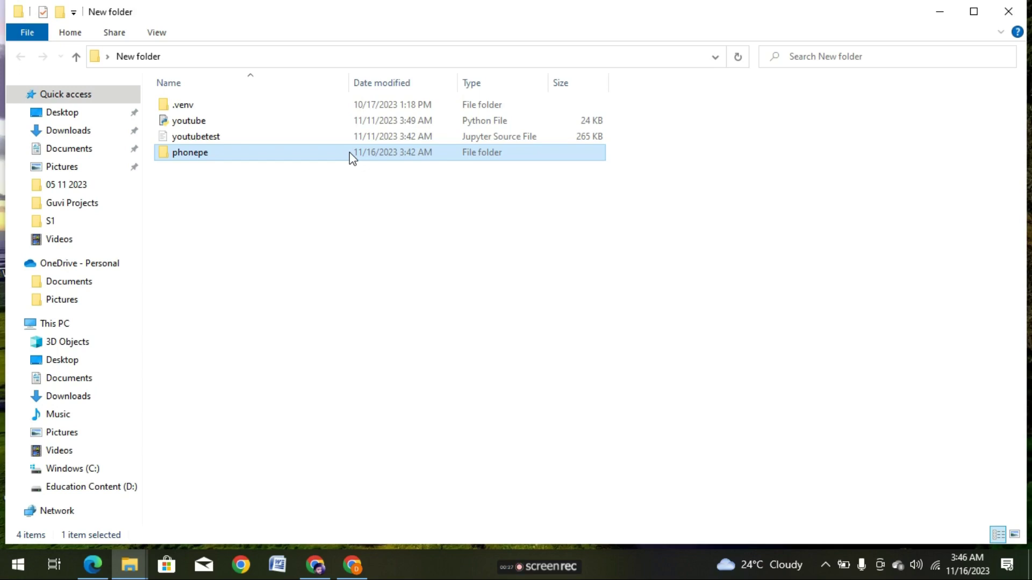
click(384, 205)
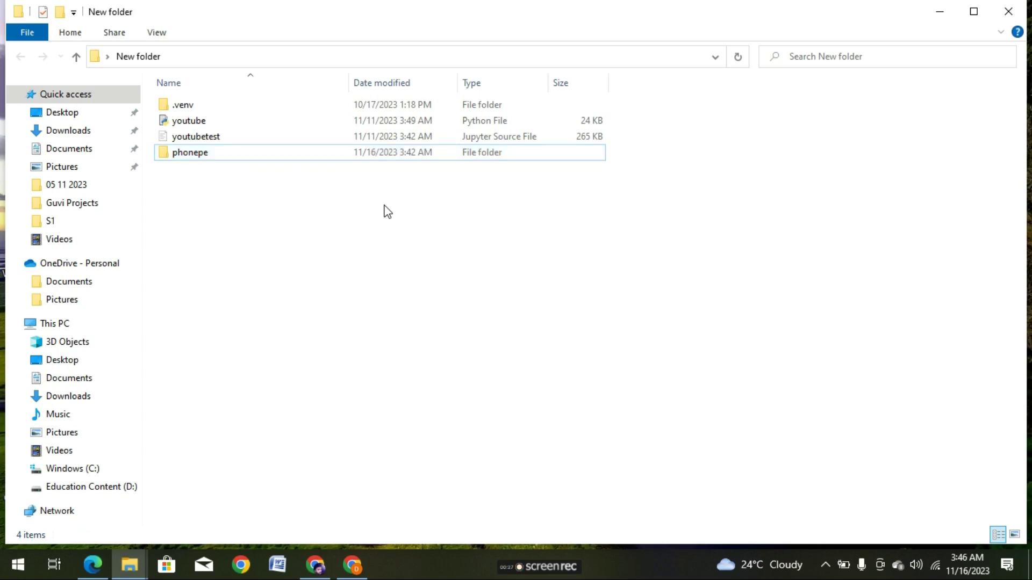
click(974, 12)
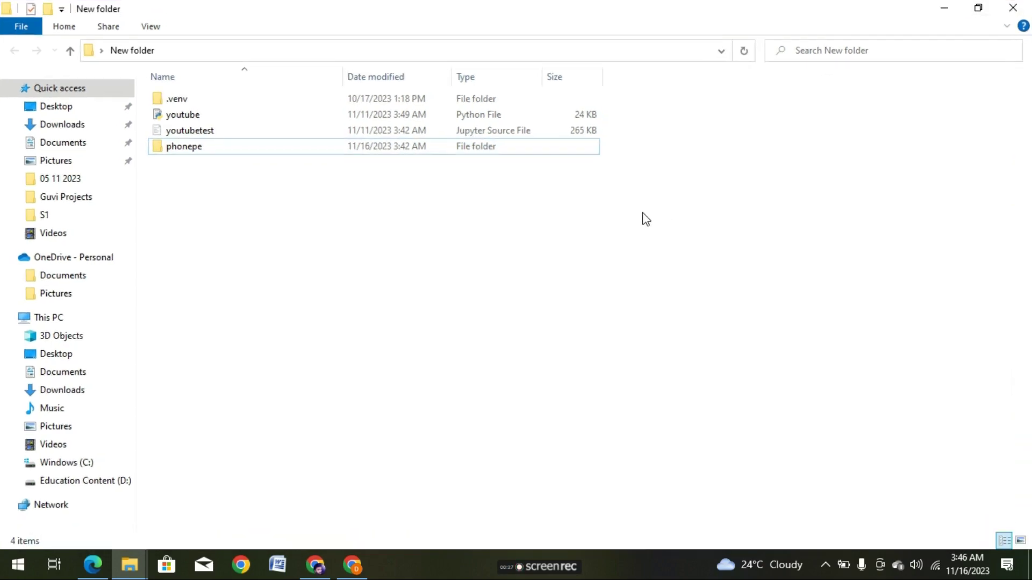
click(540, 152)
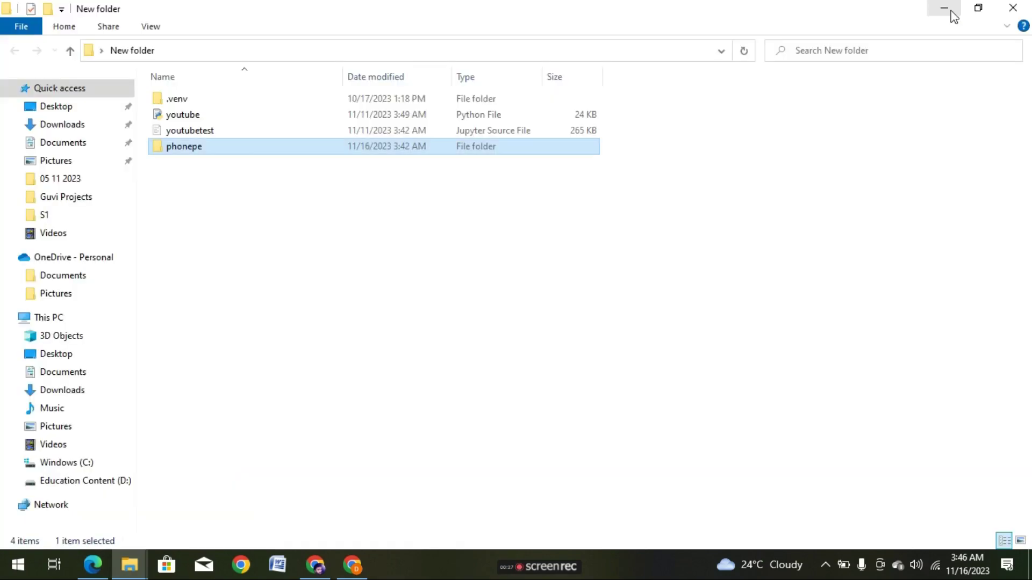
Open phonepe > pulse > data and check its aggregated, map and top folders.
double_click(450, 149)
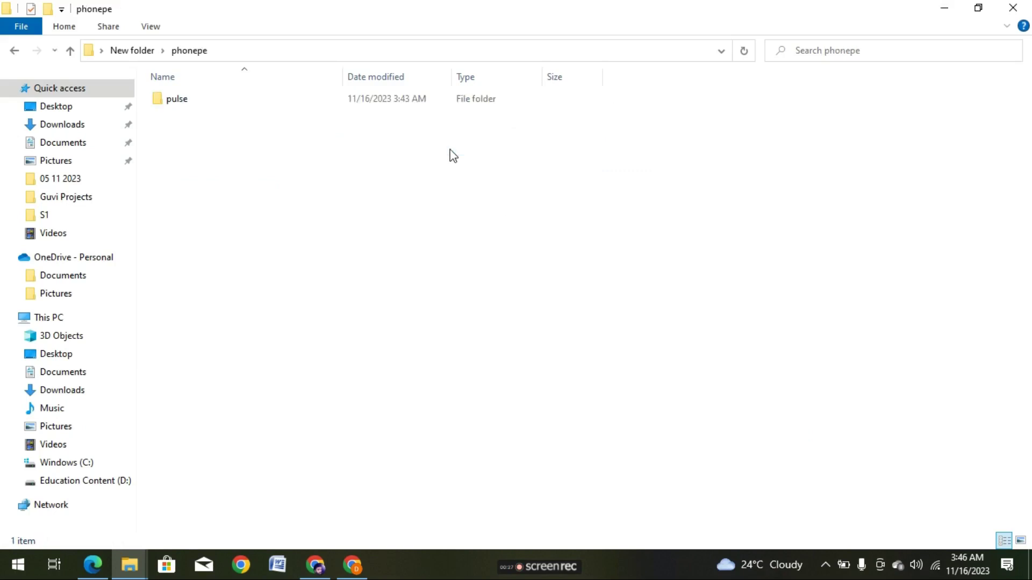
double_click(428, 92)
double_click(425, 114)
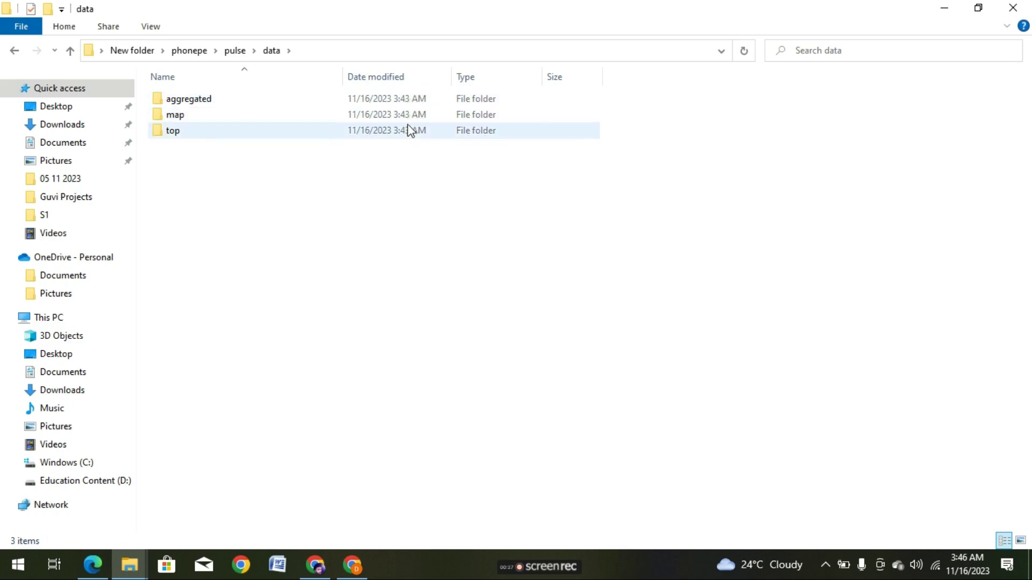
double_click(406, 101)
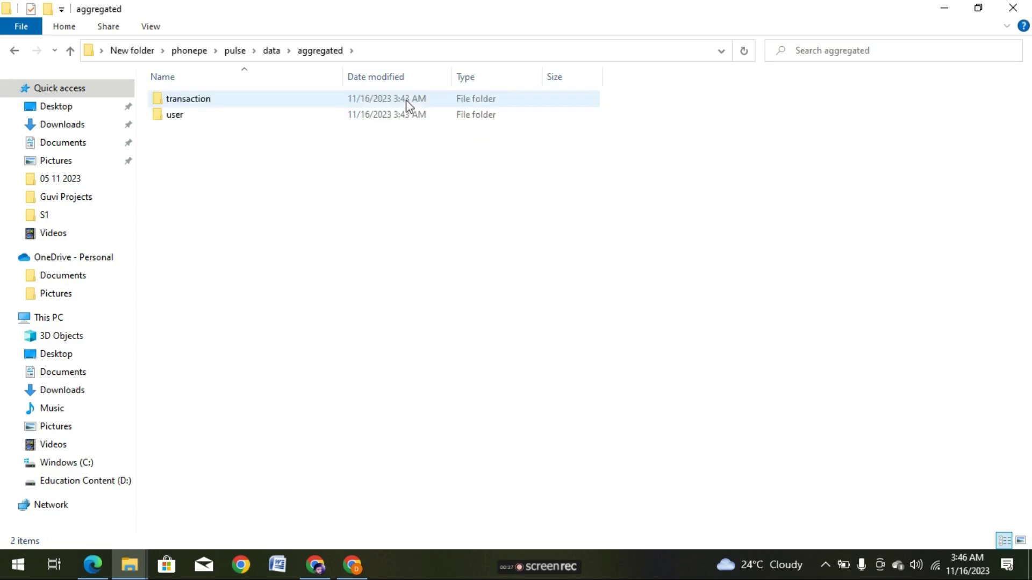
key(alt+Left)
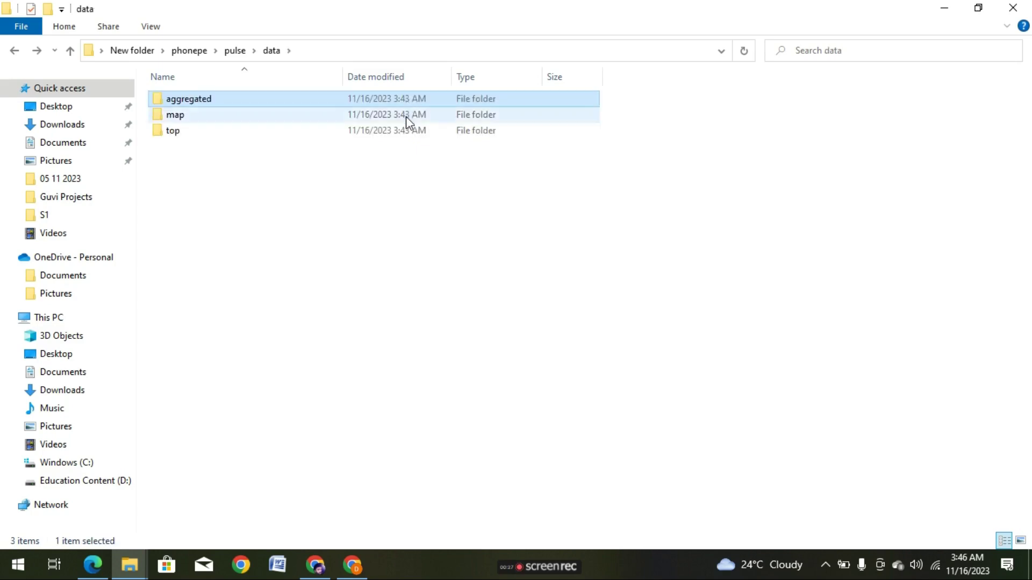
double_click(406, 116)
key(alt+Left)
double_click(406, 130)
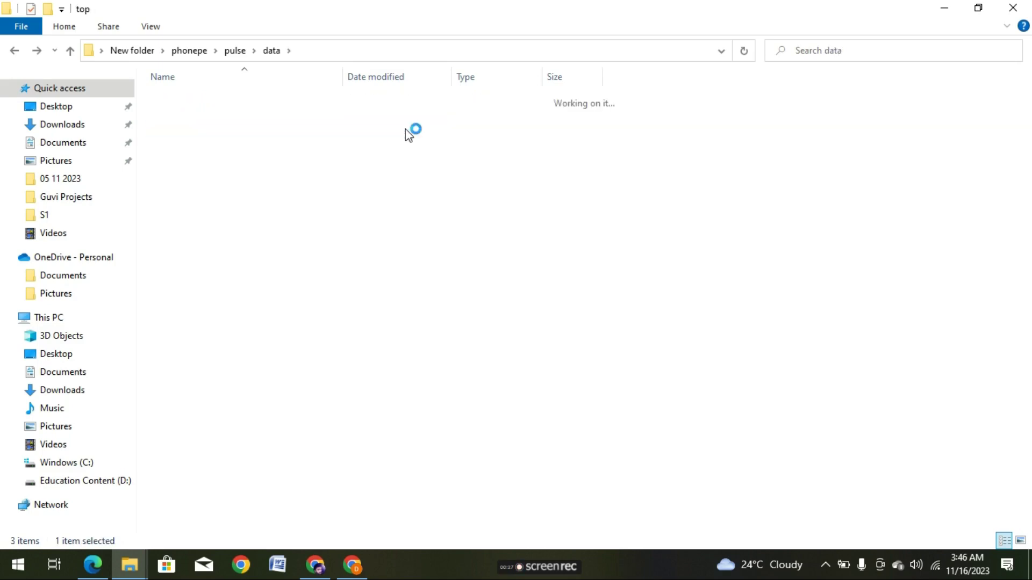
key(alt+Left)
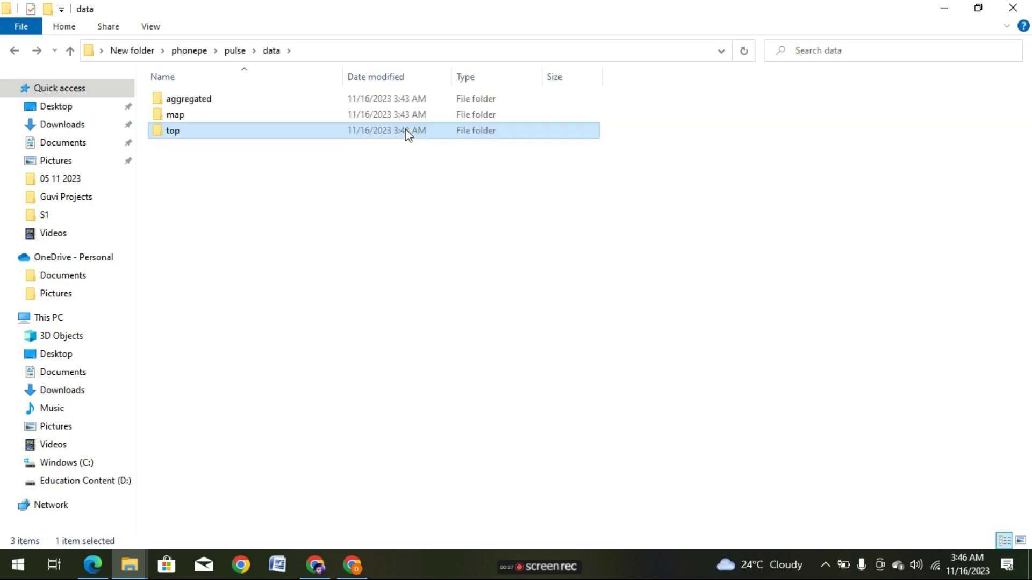